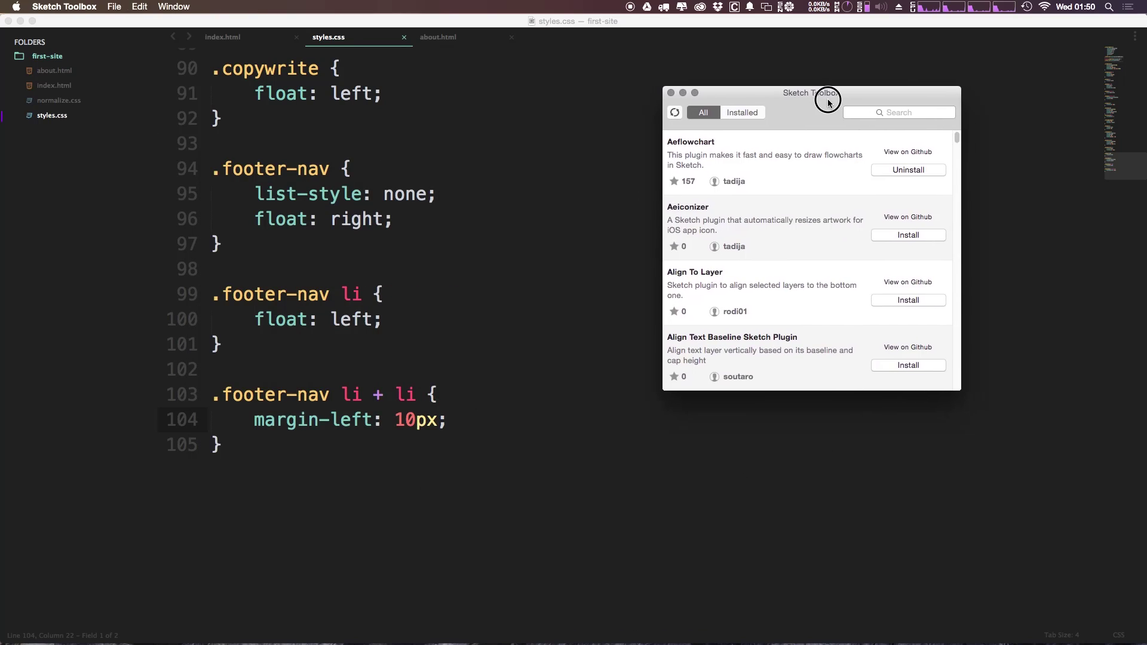
Search Sketch Toolbox for 'icon font' and install the Sketch Iconfont plugin.
{"action": "left_click", "coordinate": [856, 119]}
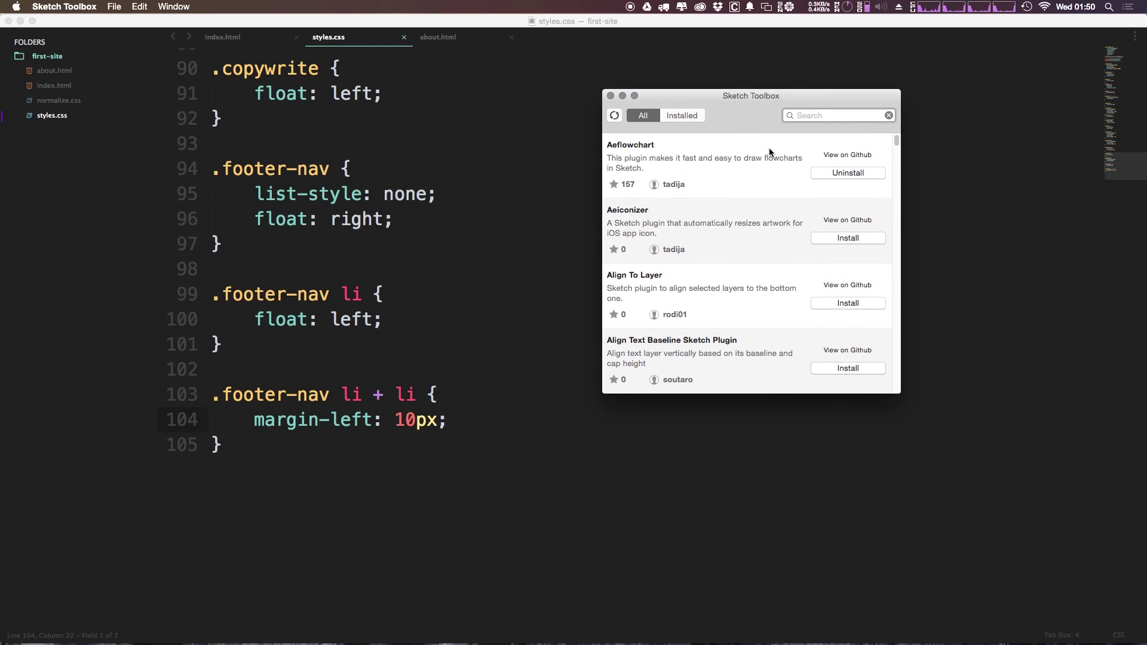
{"action": "type", "text": "icon font"}
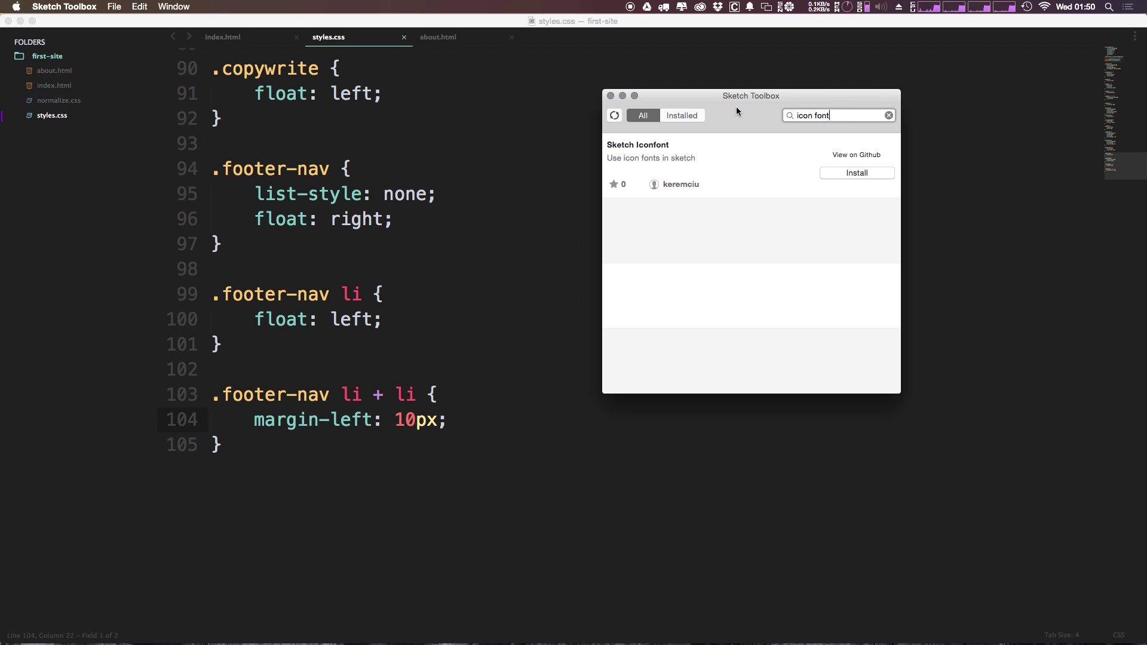
{"action": "mouse_move", "coordinate": [736, 108]}
{"action": "left_mouse_down"}
{"action": "mouse_move", "coordinate": [646, 63]}
{"action": "mouse_move", "coordinate": [628, 95]}
{"action": "left_mouse_up"}
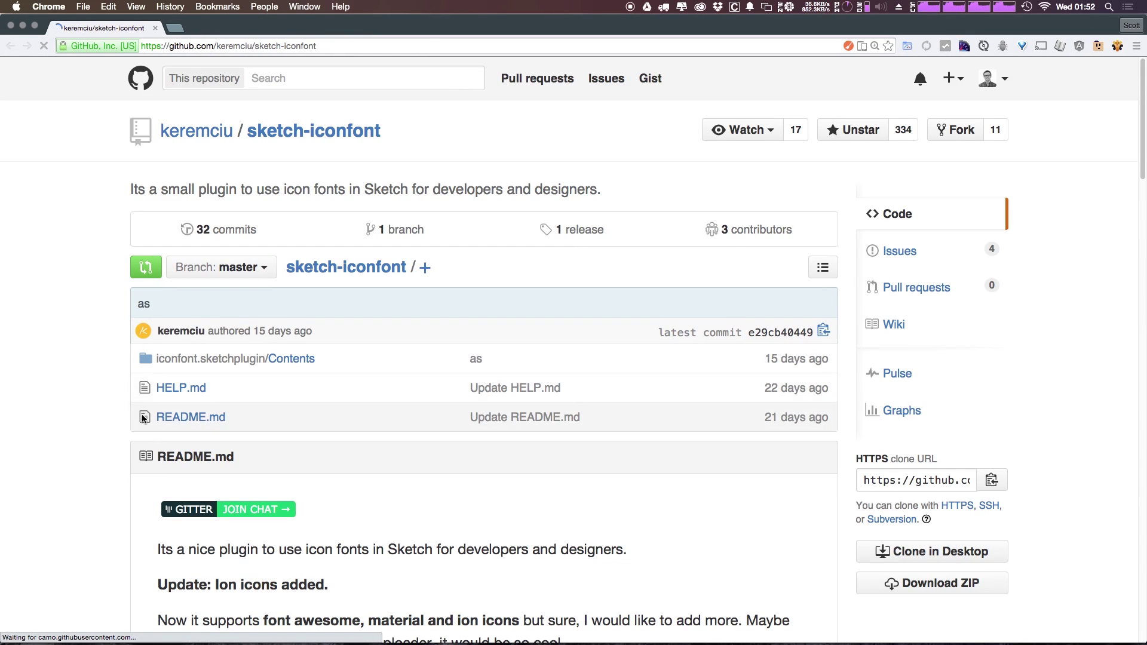
Download the FontAwesome, Ionicons and Material Icons font files from the README's Dependencies links.
{"action": "scroll", "coordinate": [141, 426], "scroll_direction": "down", "scroll_amount": 10}
{"action": "scroll", "coordinate": [141, 426], "scroll_direction": "down", "scroll_amount": 12}
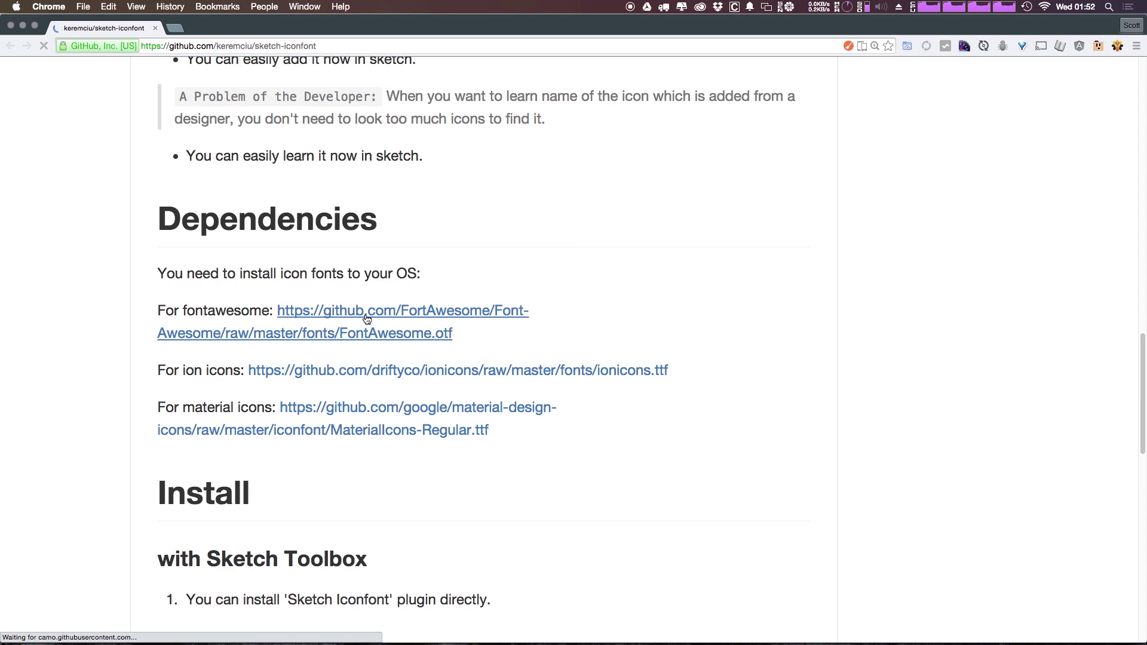
{"action": "left_click", "coordinate": [366, 318]}
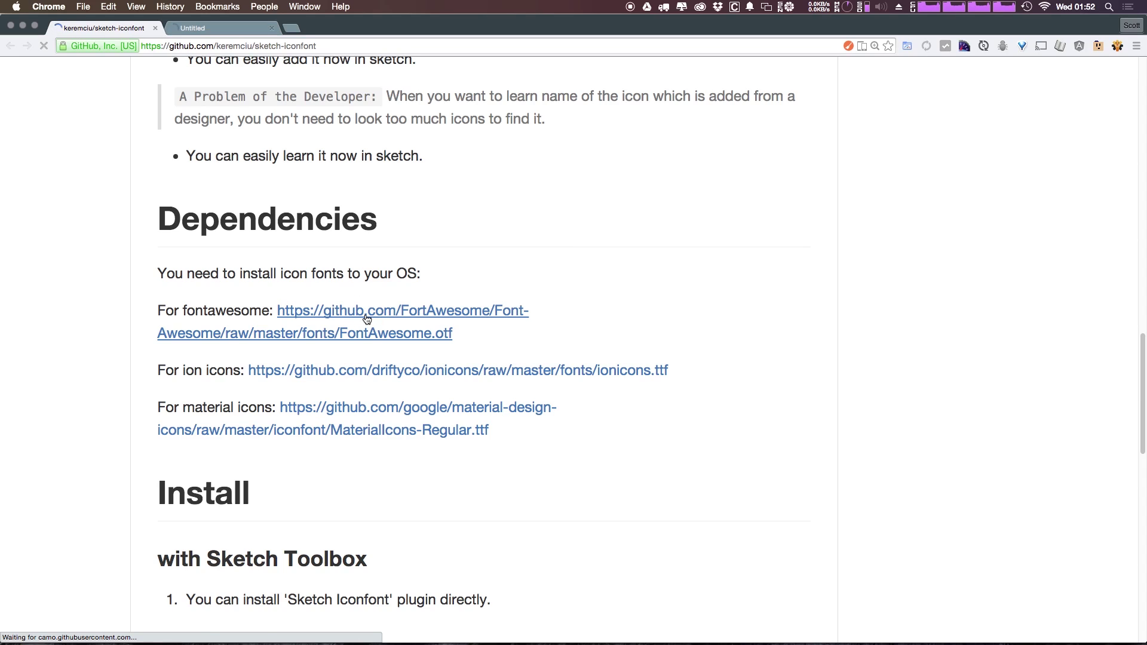
{"action": "left_click", "coordinate": [325, 394]}
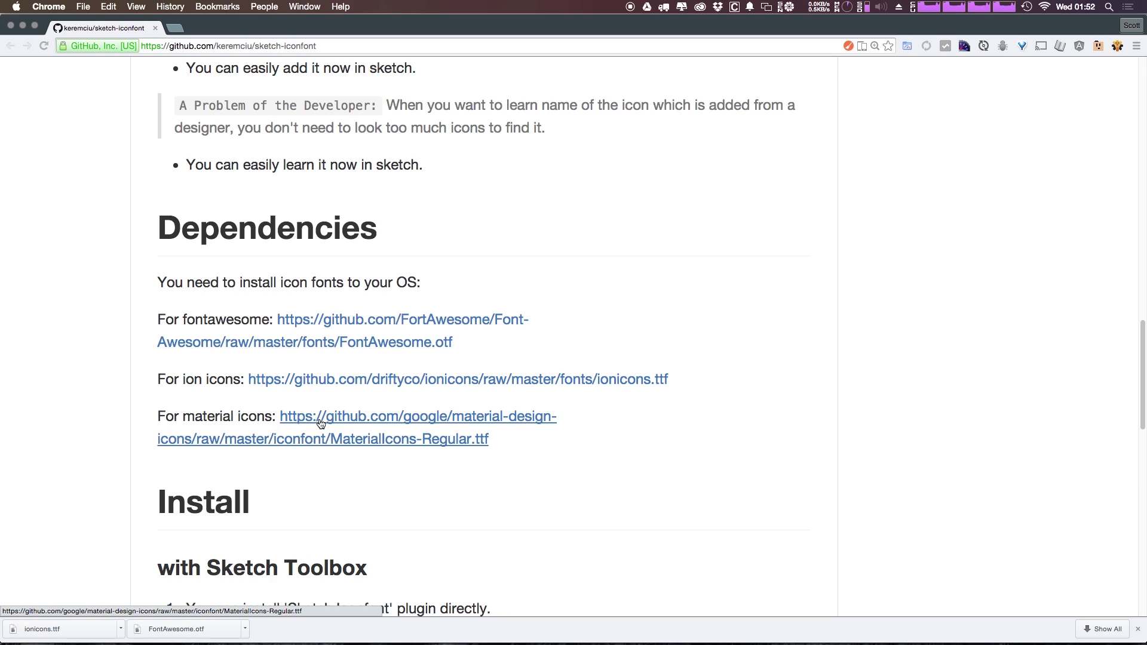
{"action": "left_click", "coordinate": [320, 423]}
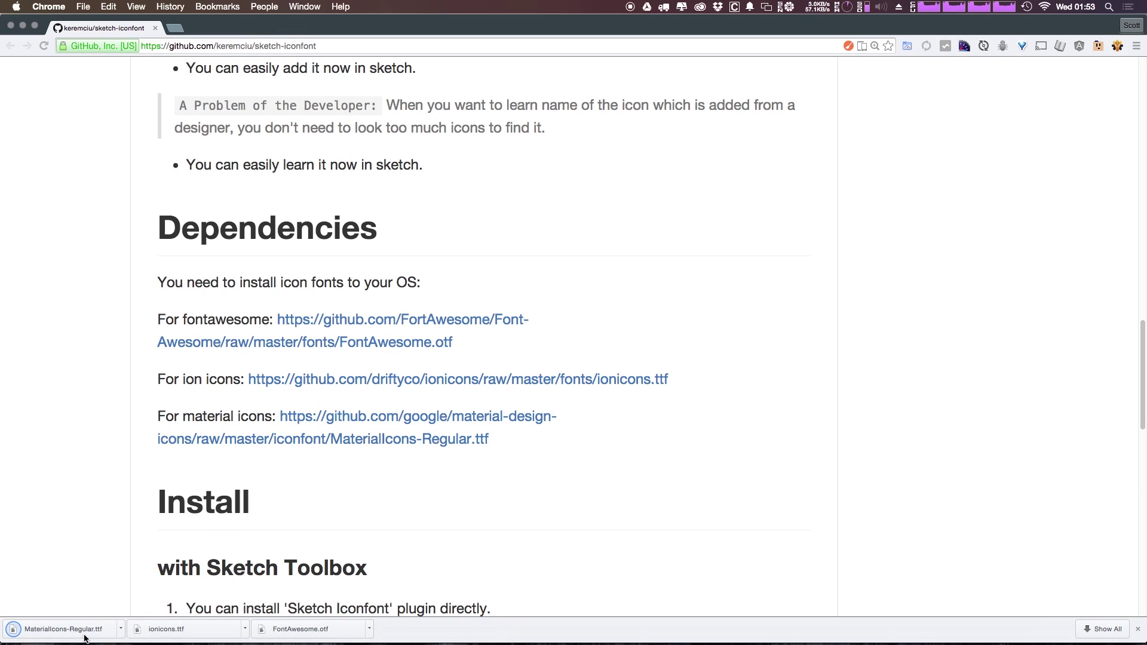
{"action": "left_click", "coordinate": [84, 635]}
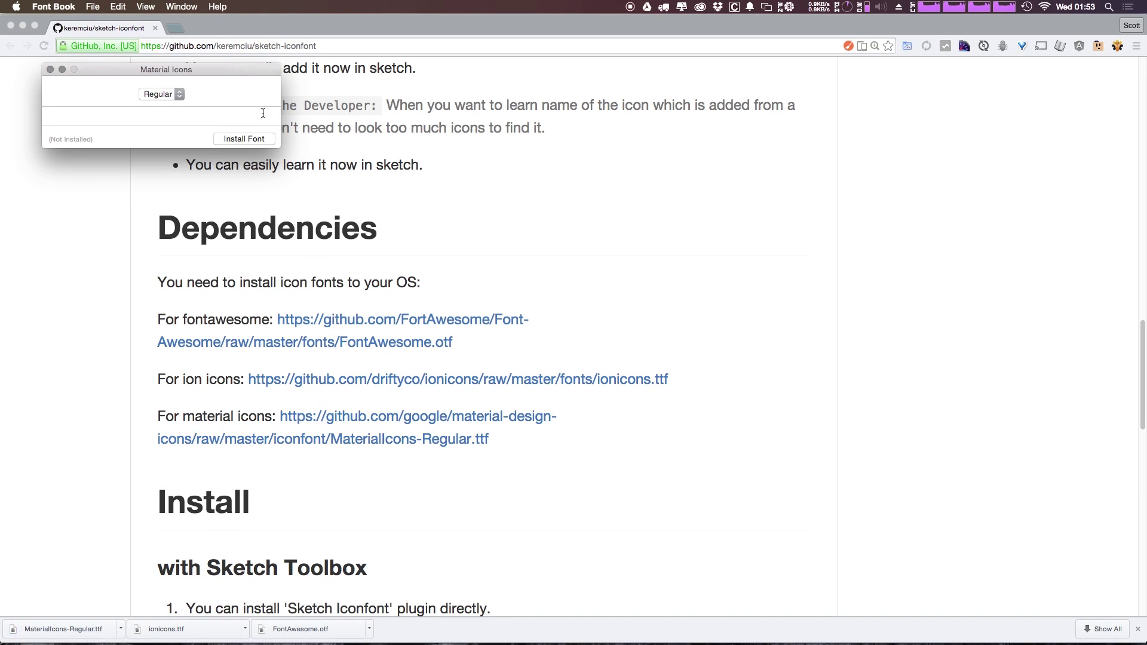
Install the Material Icons, Ionicons and FontAwesome fonts in Font Book.
{"action": "left_click", "coordinate": [244, 139]}
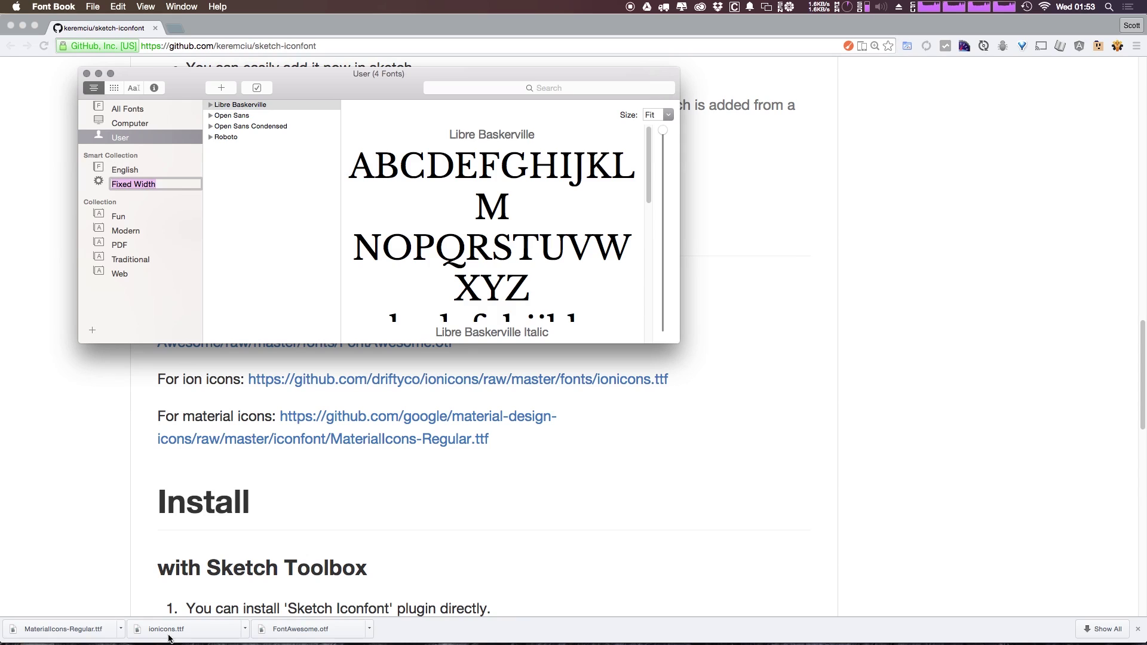
{"action": "left_click", "coordinate": [166, 631]}
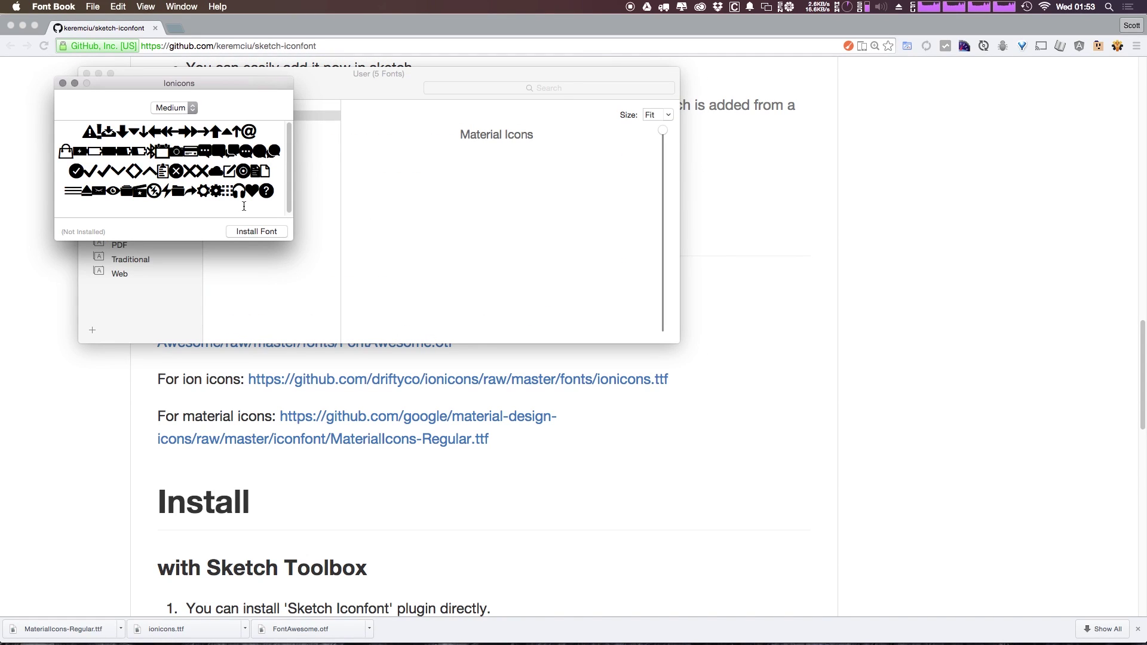
{"action": "left_click", "coordinate": [243, 230]}
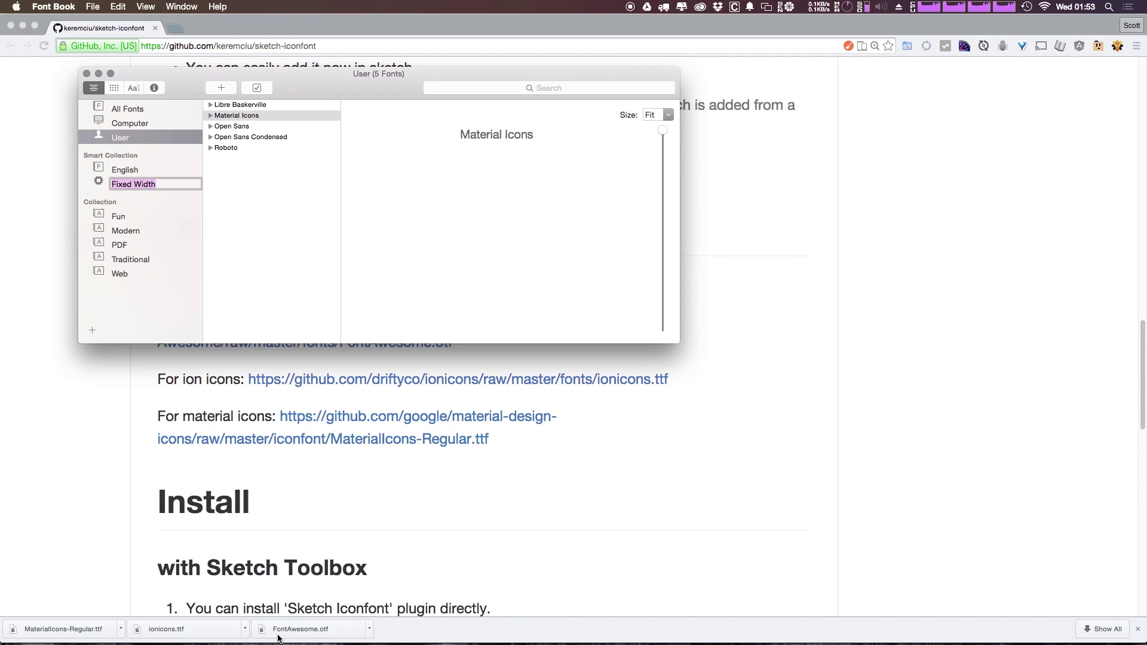
{"action": "left_click", "coordinate": [280, 632]}
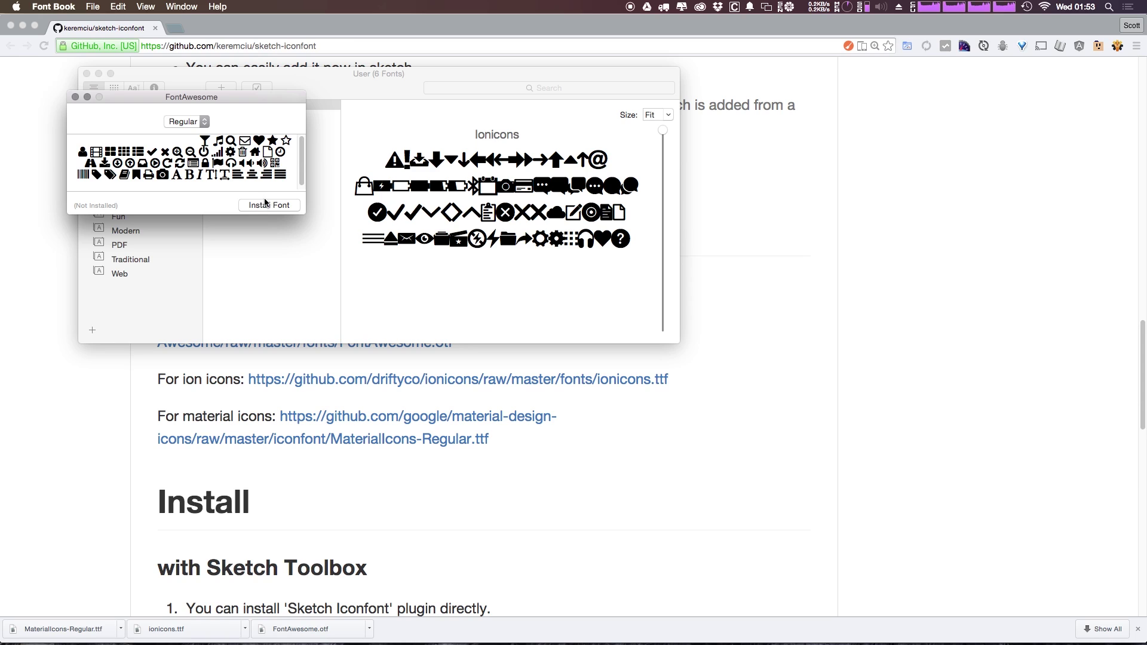
{"action": "left_click", "coordinate": [264, 203]}
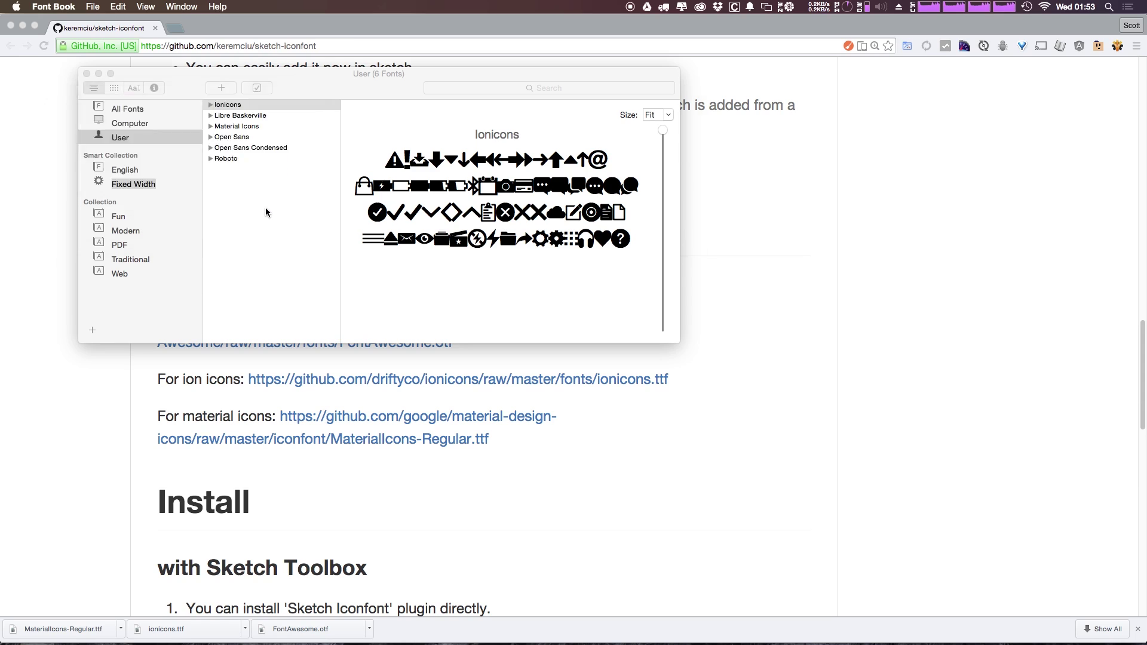
{"action": "left_click", "coordinate": [89, 469]}
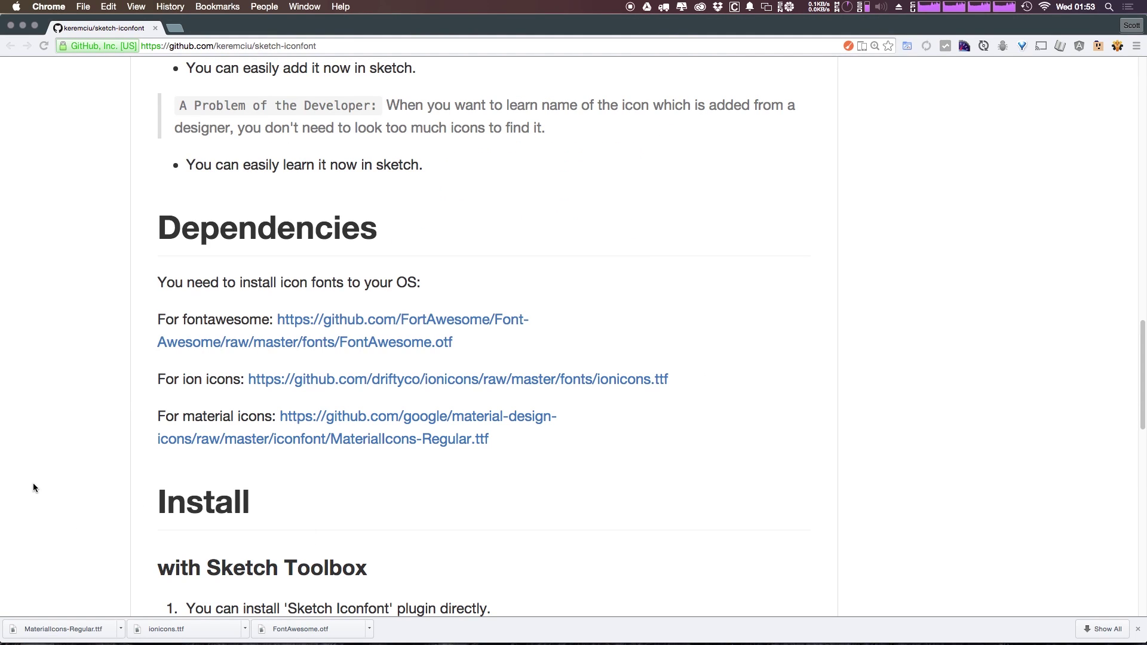
Launch Sketch and create a new document from the Web Design template.
{"action": "type", "text": "s"}
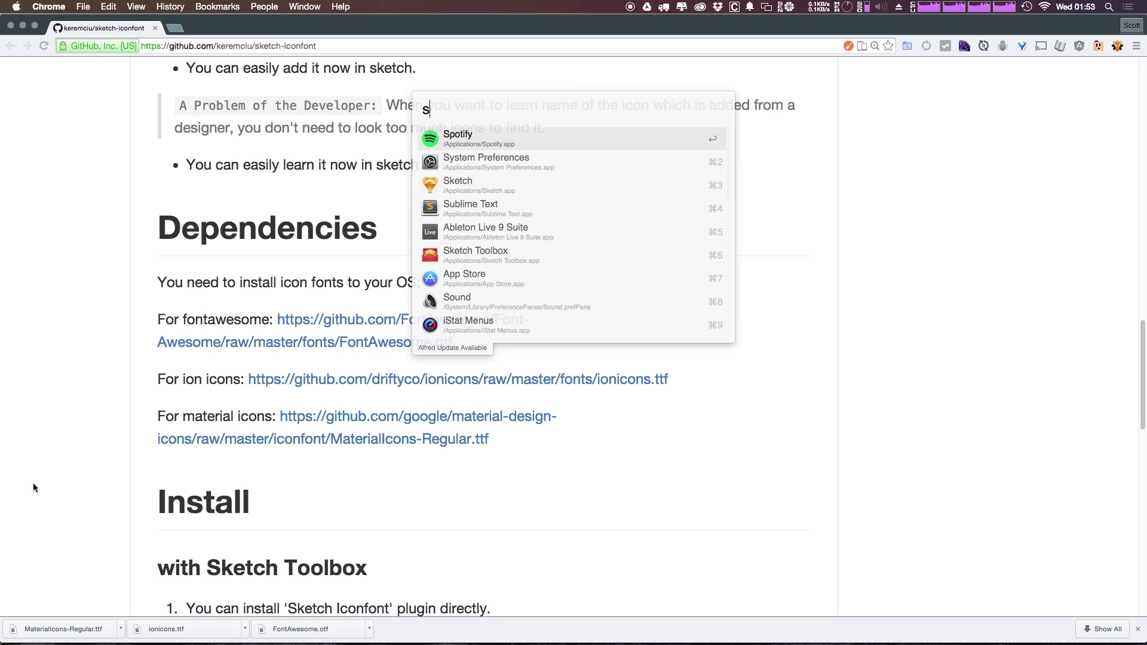
{"action": "type", "text": "k"}
{"action": "key", "text": "super+2"}
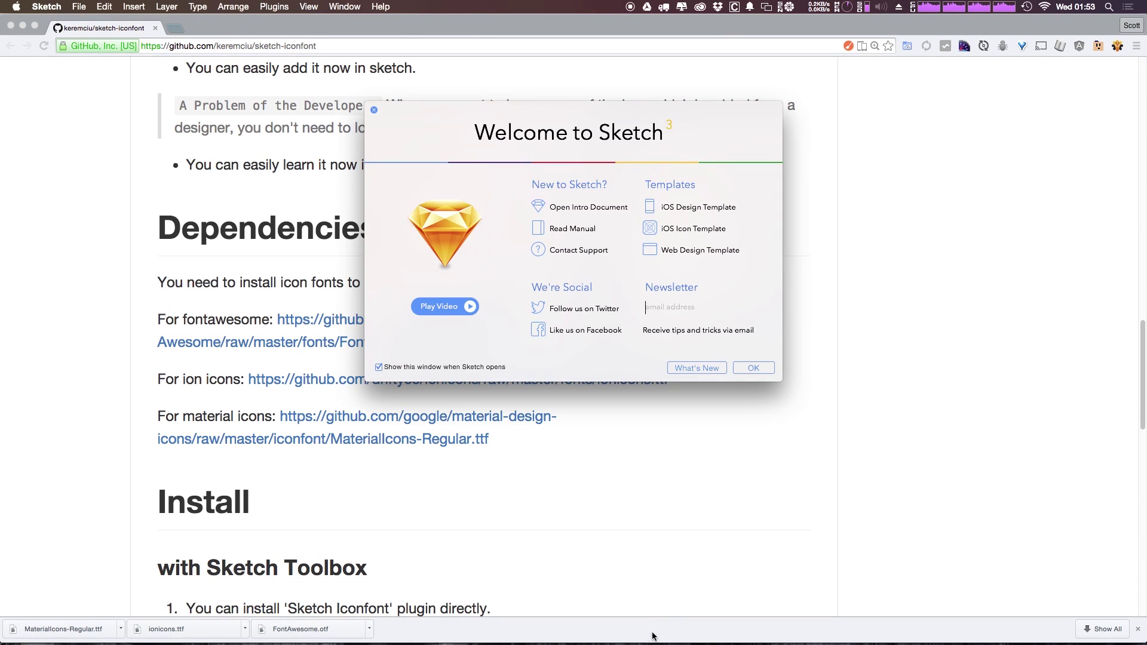
{"action": "left_click", "coordinate": [685, 255]}
Zoom and pan to the Desktop artboard and select it.
{"action": "scroll", "coordinate": [369, 281], "scroll_direction": "up", "scroll_amount": 5}
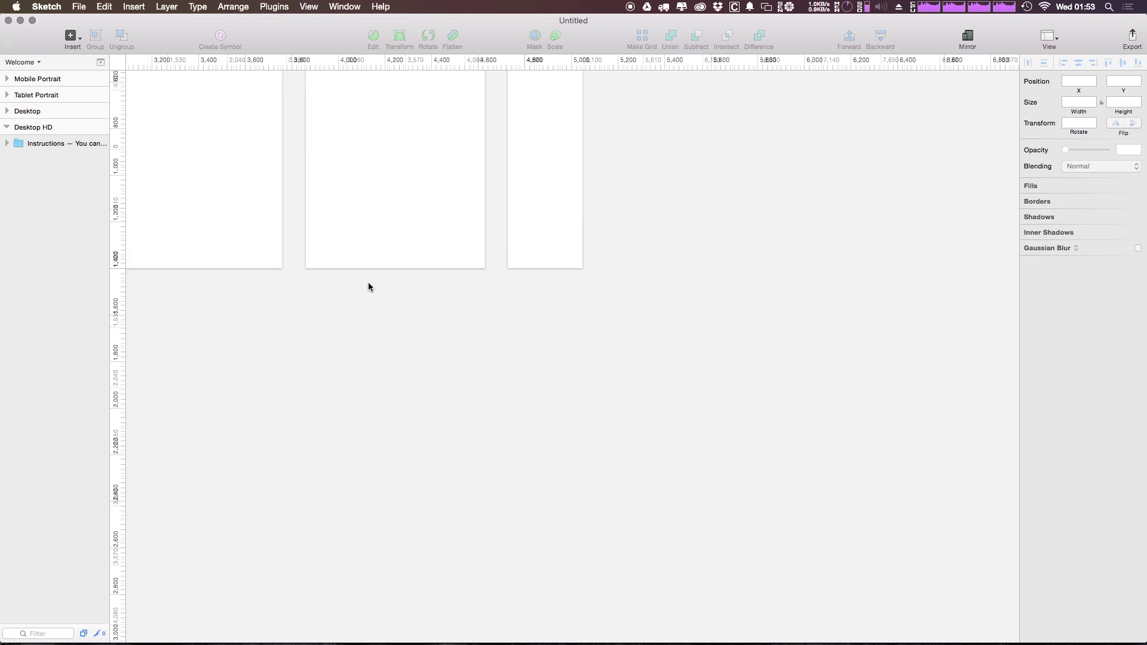
{"action": "left_click_drag", "start_coordinate": [327, 245], "coordinate": [937, 535]}
{"action": "left_click_drag", "start_coordinate": [706, 293], "coordinate": [788, 302]}
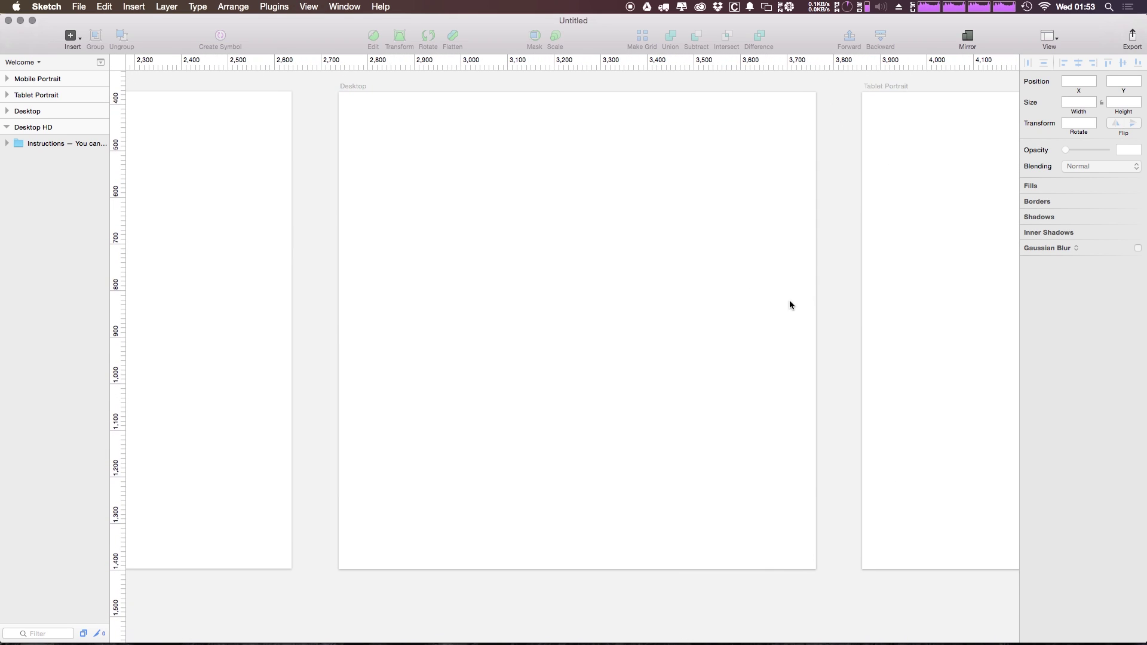
{"action": "left_click", "coordinate": [752, 286]}
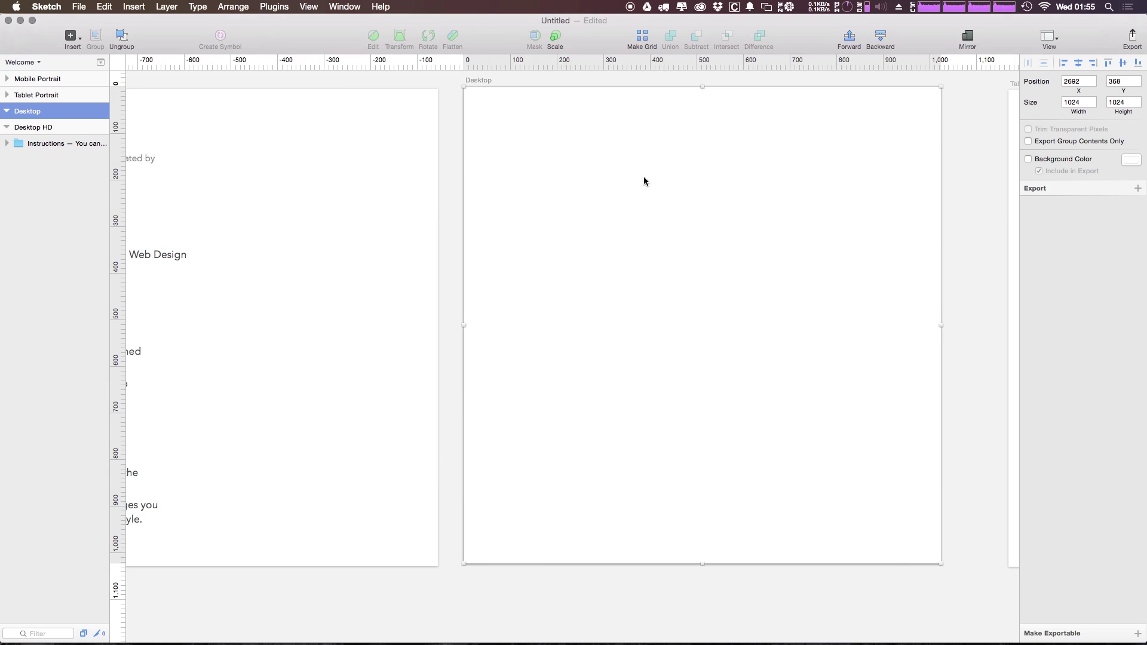
Choose Plugins > Icon Fonts > Fontawesome > Add an icon with grid.
{"action": "left_click", "coordinate": [274, 7]}
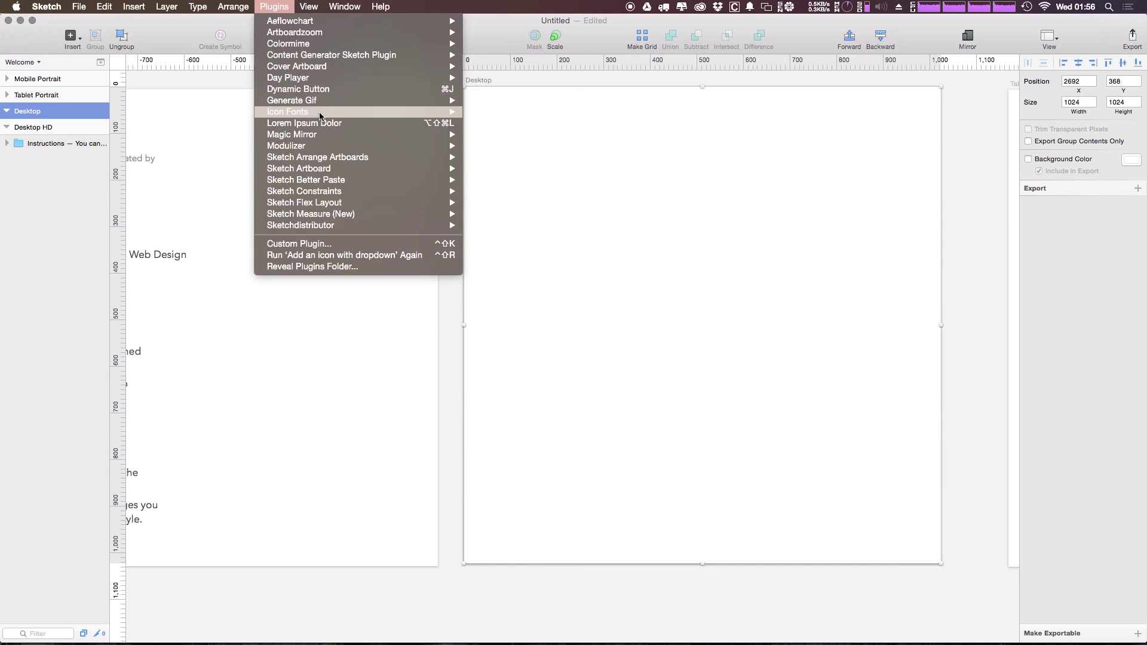
{"action": "mouse_move", "coordinate": [357, 113]}
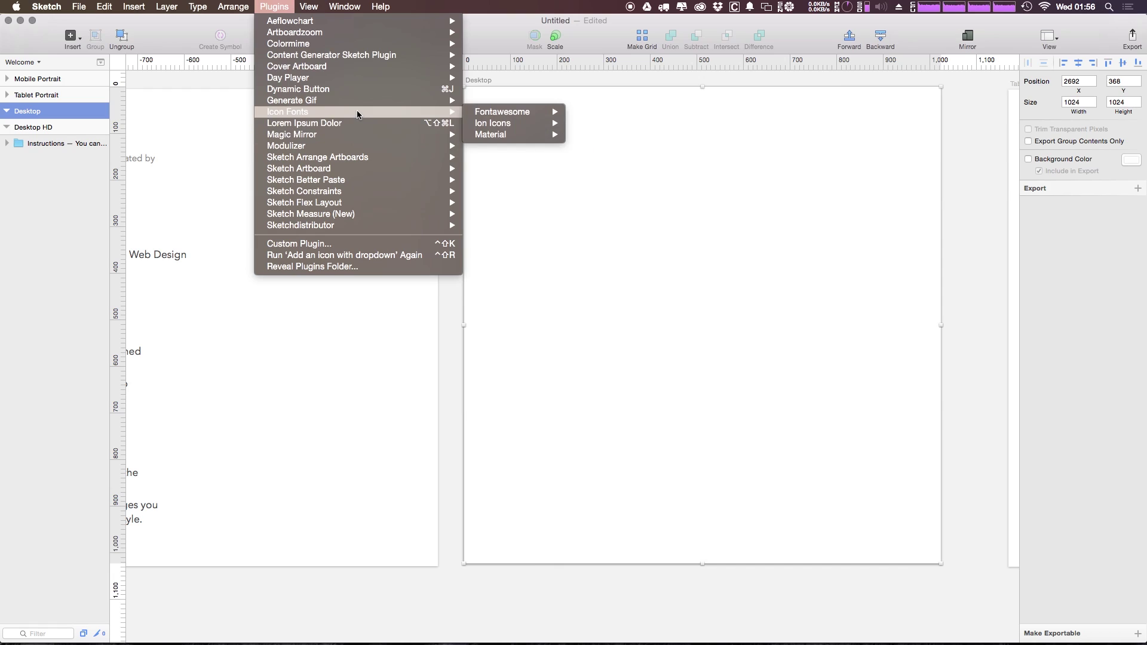
{"action": "mouse_move", "coordinate": [502, 113]}
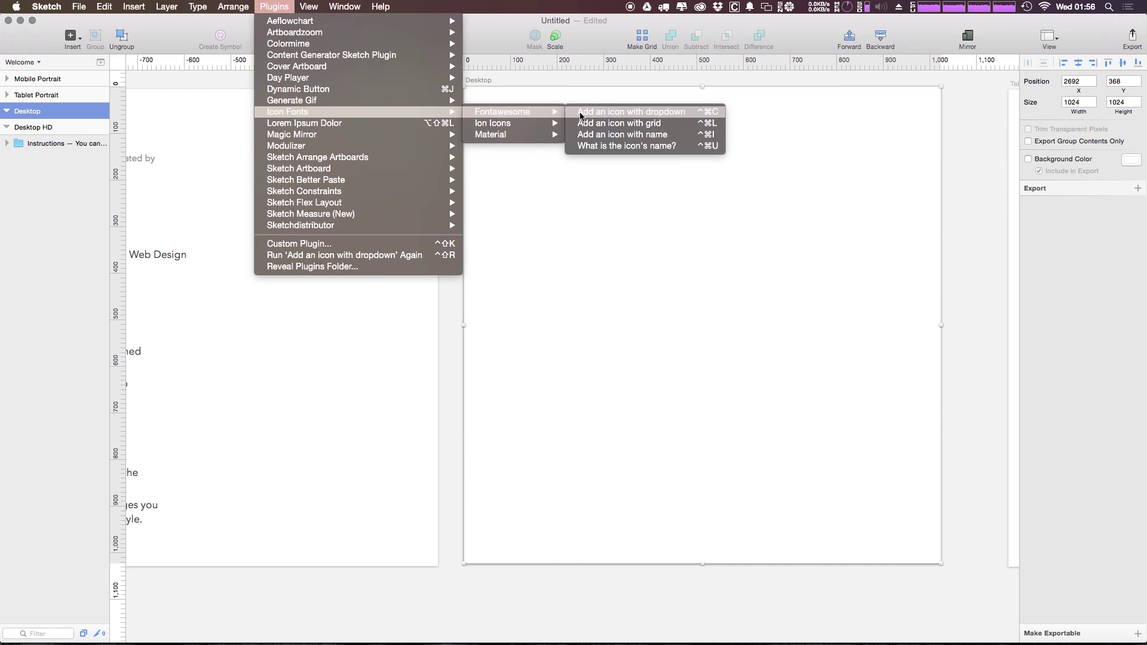
{"action": "left_click", "coordinate": [580, 113]}
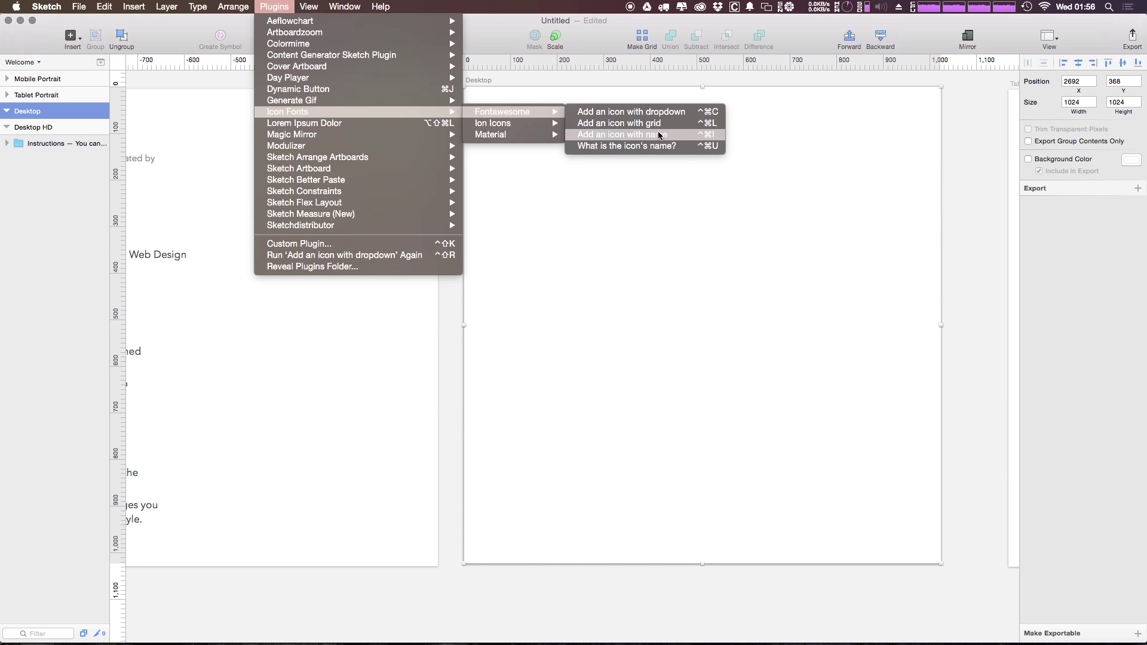
{"action": "left_click", "coordinate": [673, 125]}
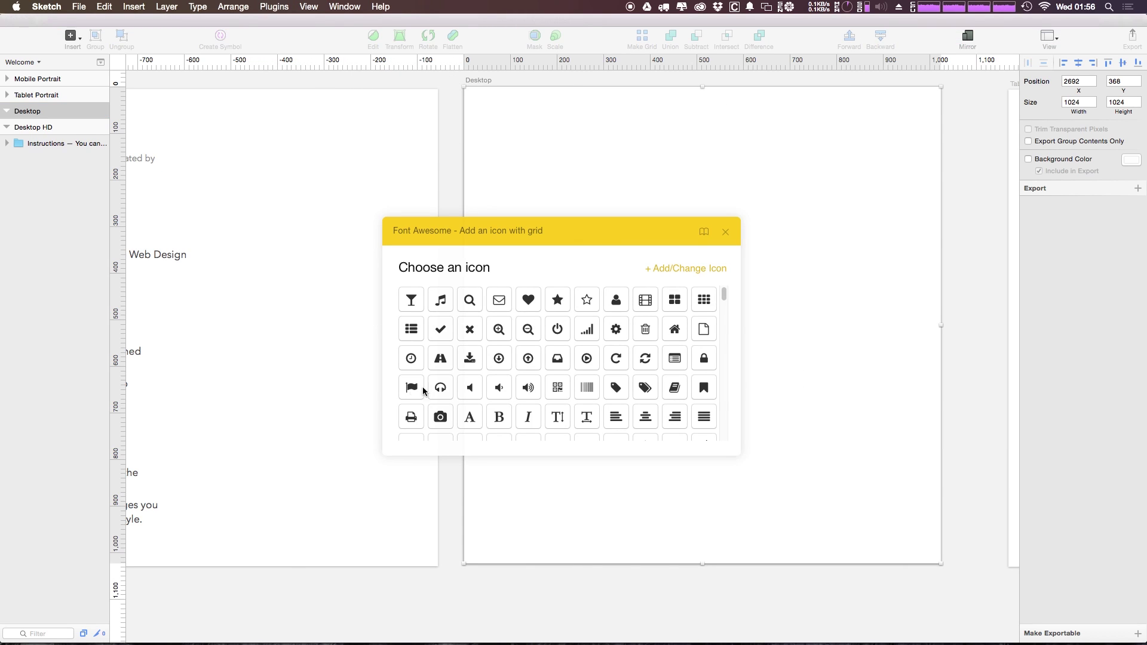
Pick the music-note icon in the Font Awesome grid and add it as a layer.
{"action": "left_click", "coordinate": [439, 303]}
{"action": "left_click", "coordinate": [470, 301]}
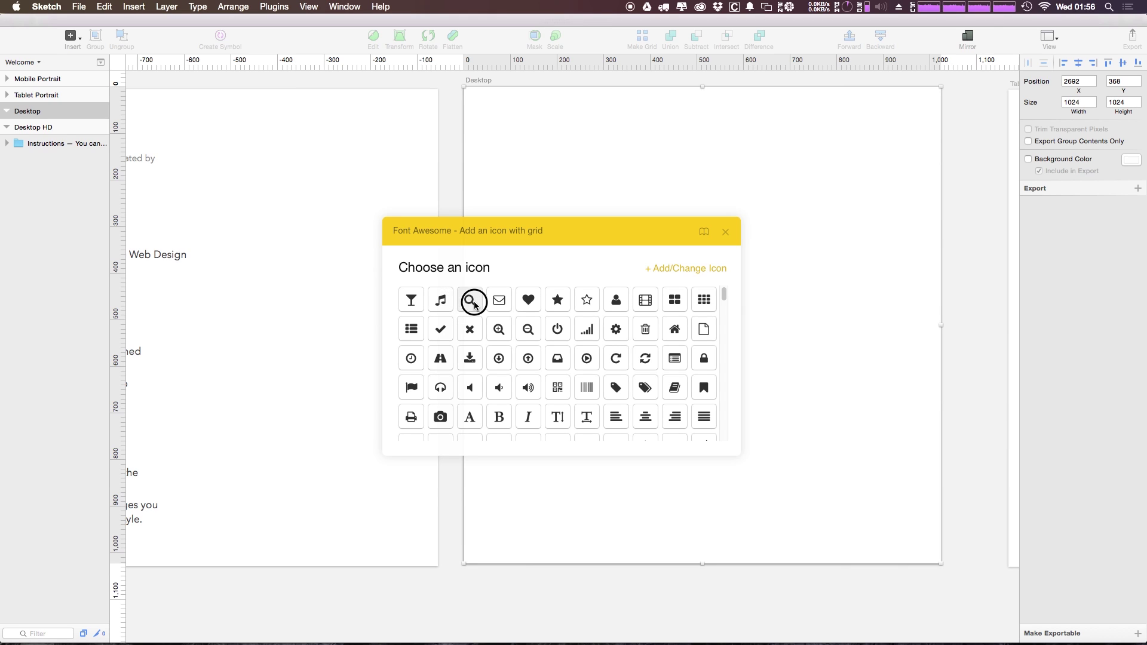
{"action": "left_click", "coordinate": [528, 301]}
{"action": "left_click", "coordinate": [433, 301]}
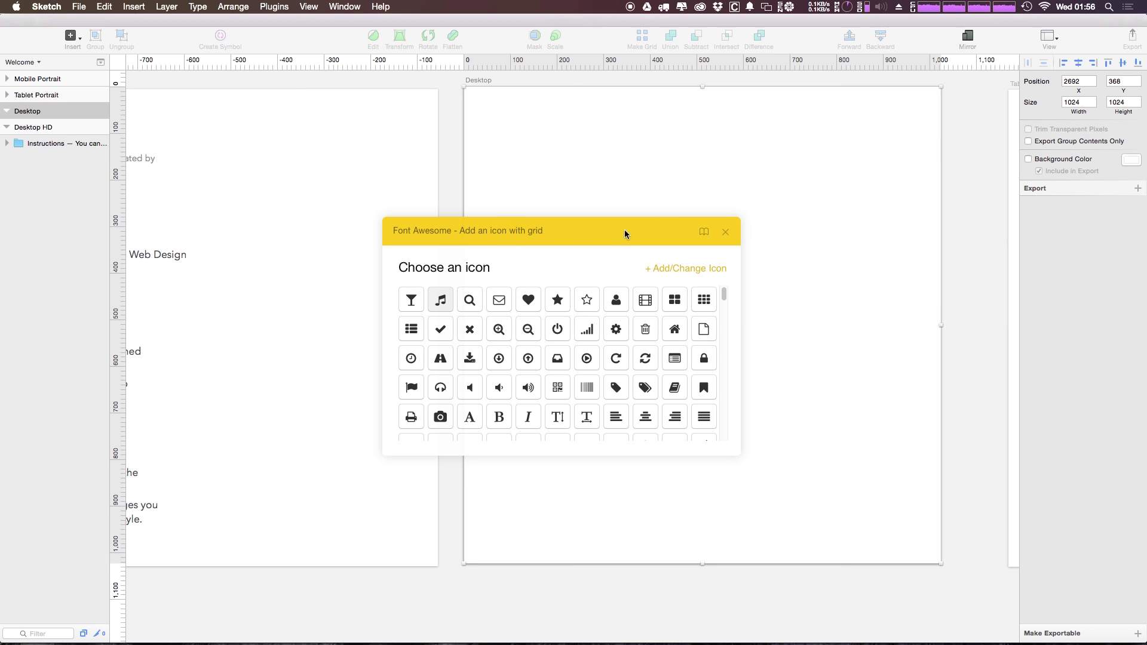
{"action": "left_click", "coordinate": [440, 305]}
{"action": "left_click", "coordinate": [650, 269]}
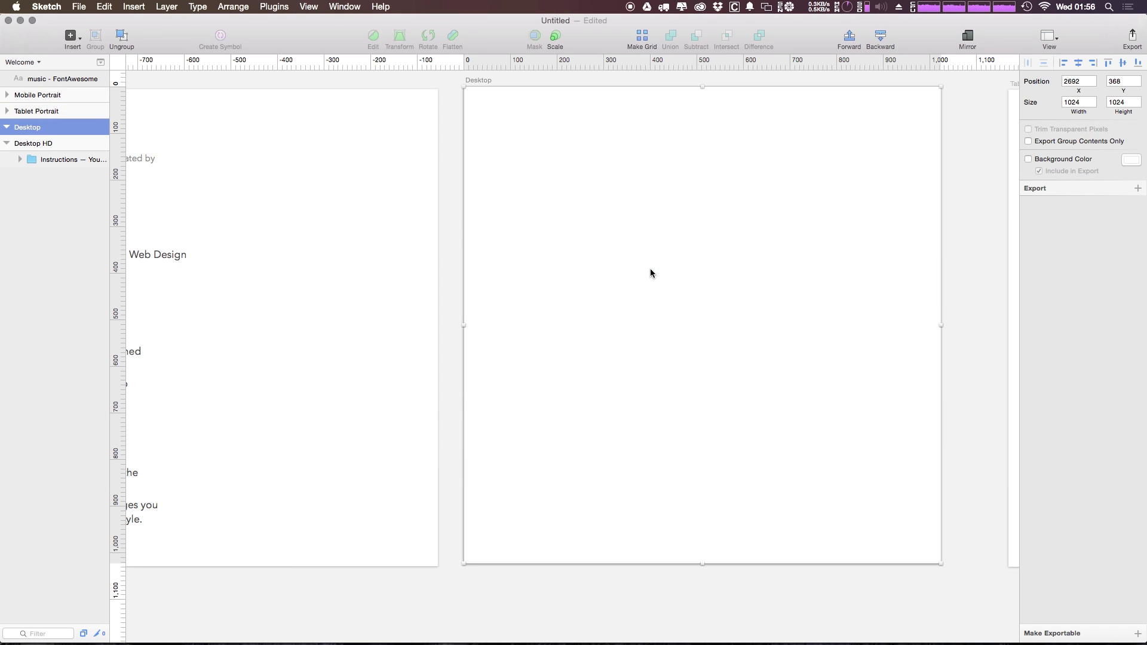
{"action": "left_click", "coordinate": [90, 79]}
{"action": "left_click_drag", "start_coordinate": [456, 268], "coordinate": [259, 251]}
Move the music - FontAwesome layer into the Desktop artboard and set its position to 0, 0.
{"action": "left_click", "coordinate": [353, 129]}
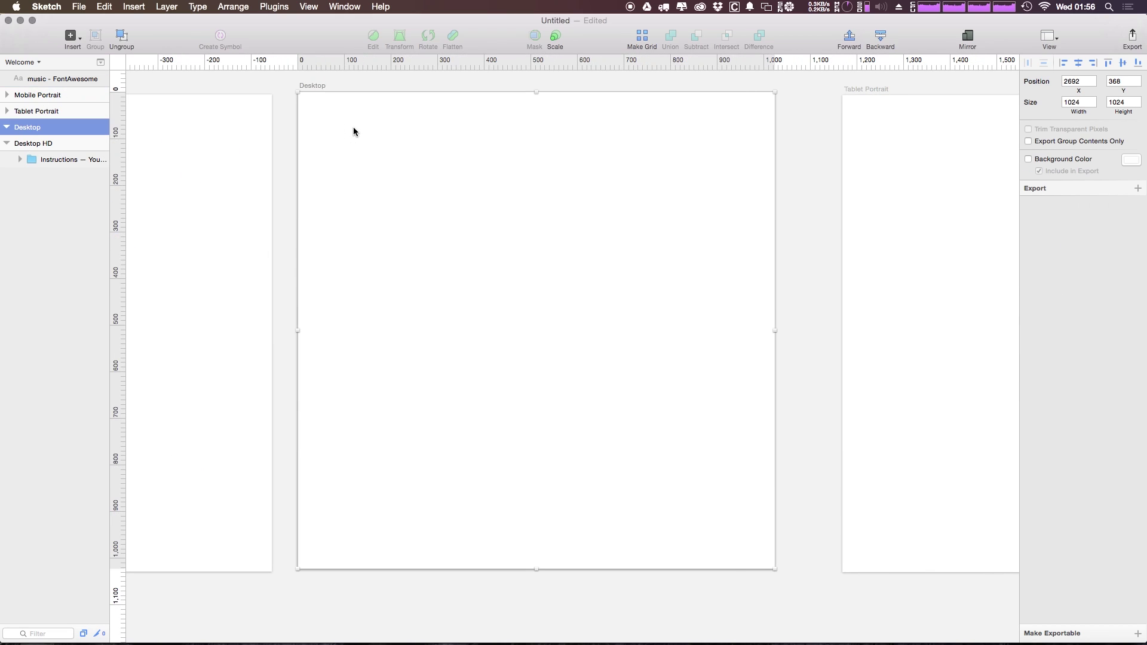
{"action": "left_click", "coordinate": [68, 80]}
{"action": "left_click_drag", "start_coordinate": [68, 81], "coordinate": [61, 125]}
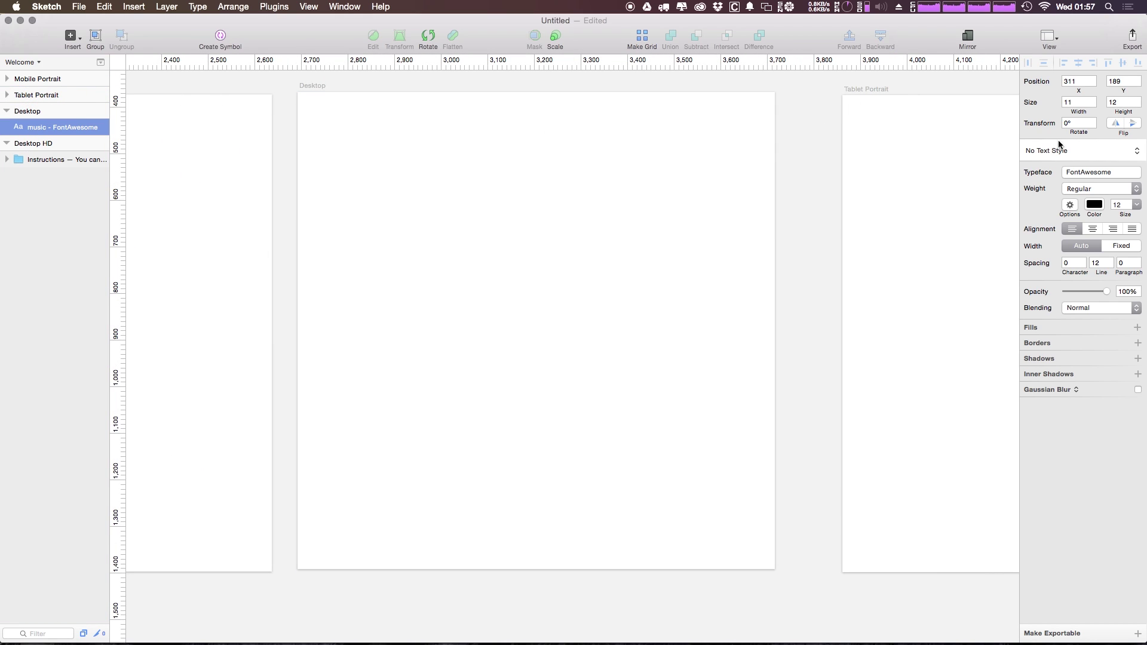
{"action": "left_click", "coordinate": [1077, 84]}
{"action": "type", "text": "0"}
{"action": "key", "text": "Tab"}
{"action": "type", "text": "-0"}
Set the music icon's font size to 144 and drag it near the artboard's top.
{"action": "left_click_drag", "start_coordinate": [298, 92], "coordinate": [504, 209]}
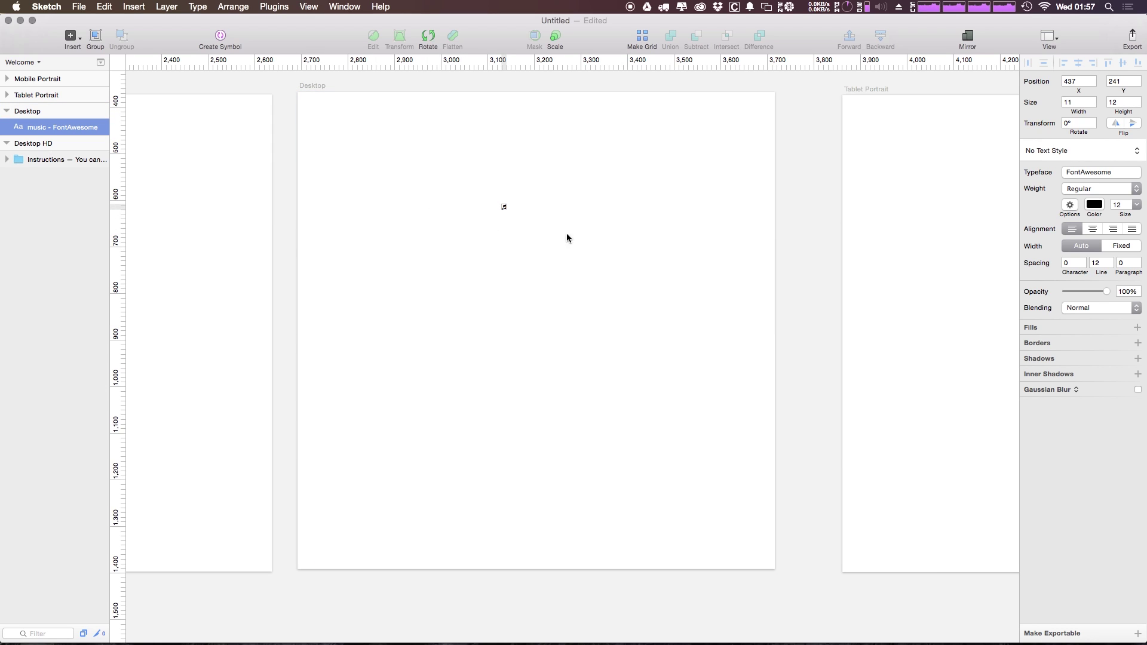
{"action": "left_click", "coordinate": [1137, 206]}
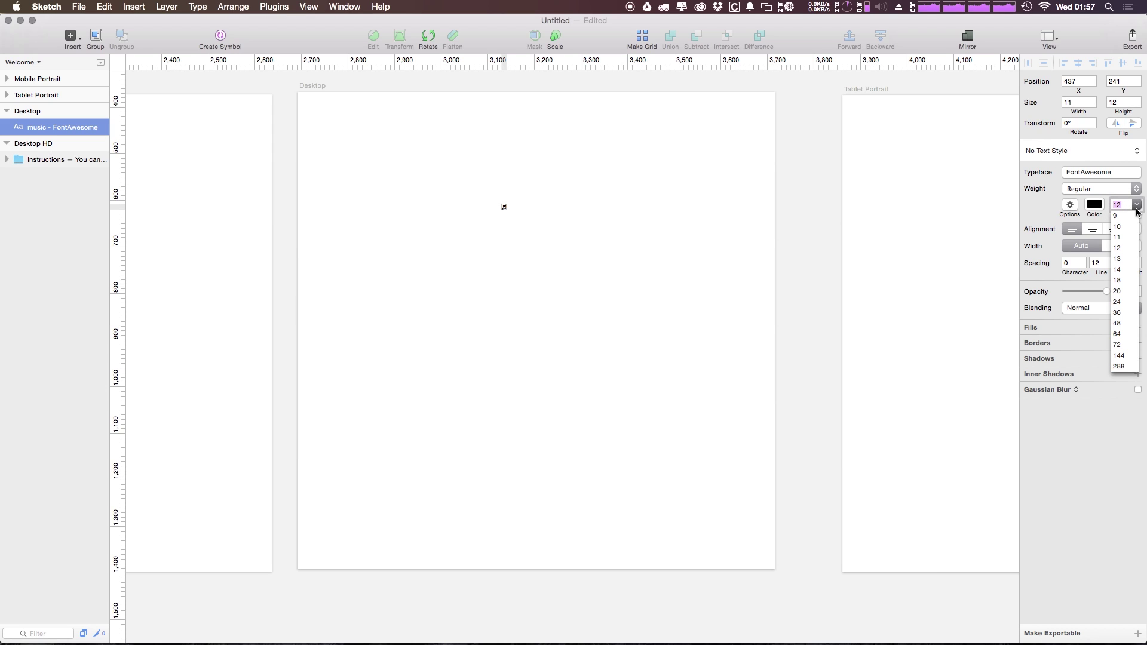
{"action": "left_click", "coordinate": [1123, 356]}
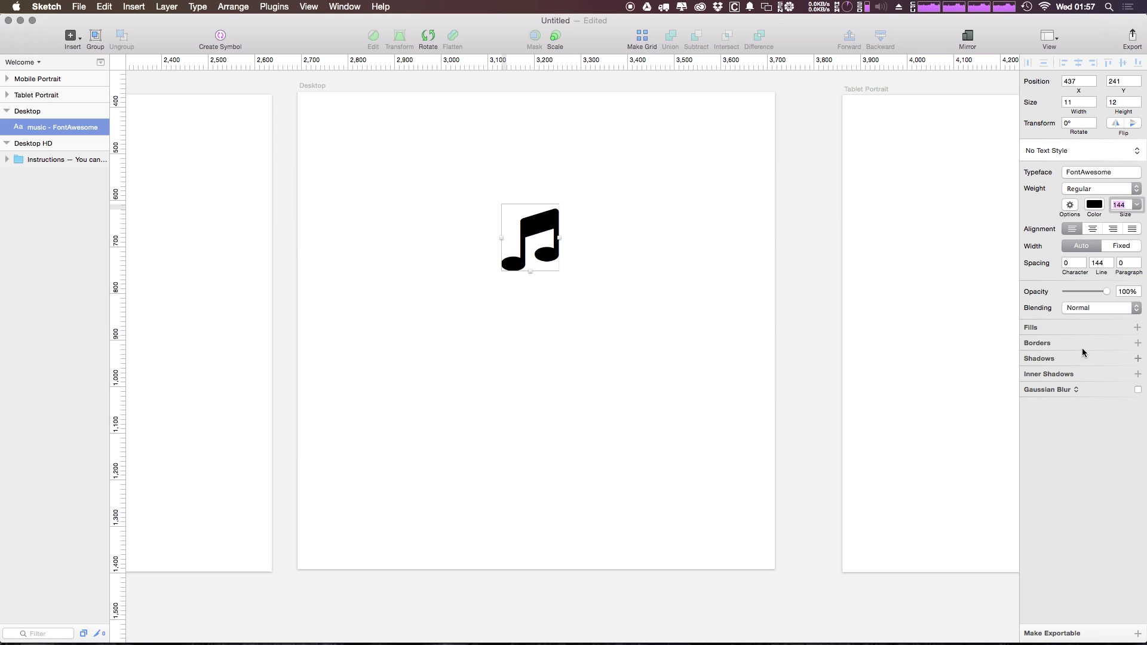
{"action": "left_click_drag", "start_coordinate": [527, 235], "coordinate": [426, 133]}
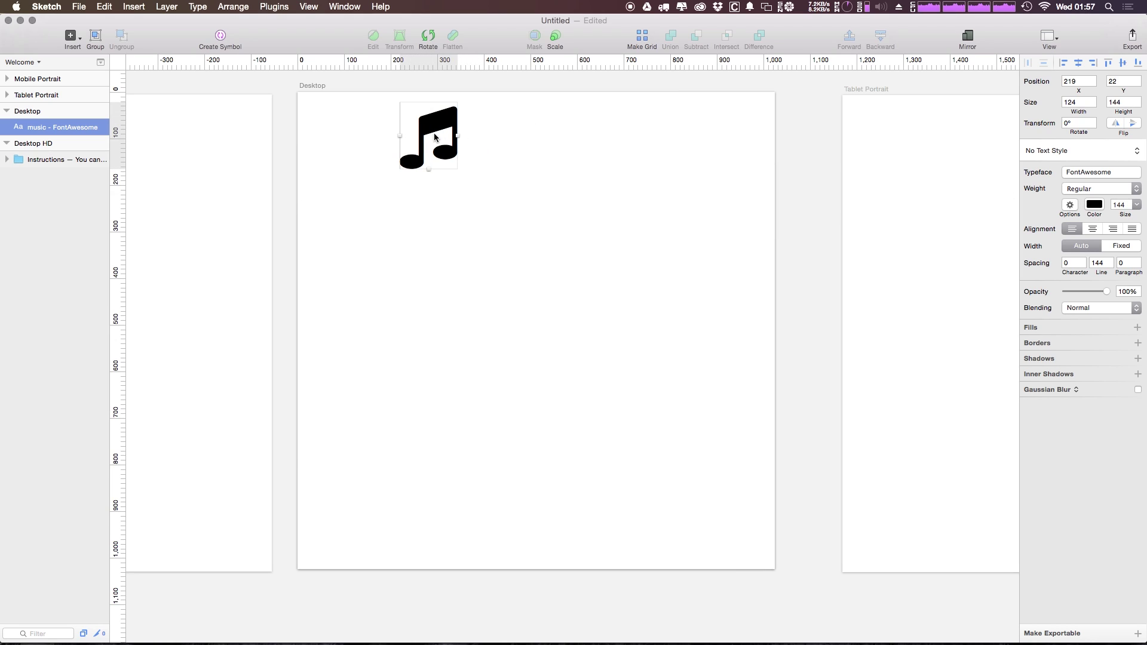
{"action": "left_click_drag", "start_coordinate": [435, 137], "coordinate": [717, 141]}
Check the glyph's name via Fontawesome > What is the icon's name?, confirming fa fa-music.
{"action": "left_click", "coordinate": [274, 6]}
{"action": "mouse_move", "coordinate": [232, 6]}
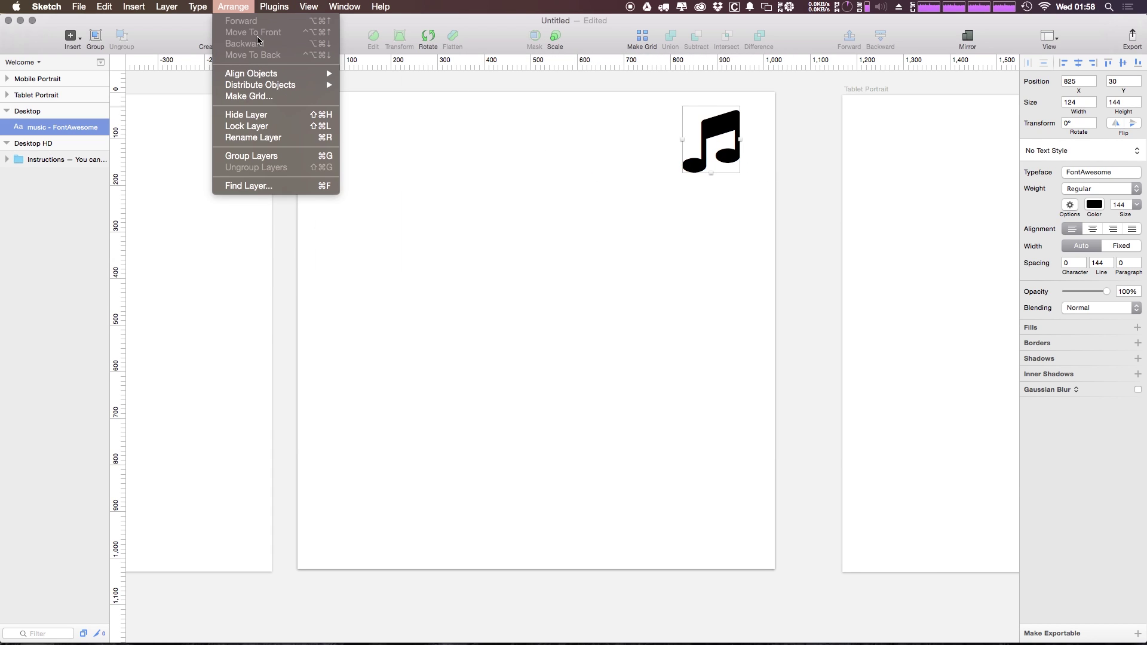
{"action": "mouse_move", "coordinate": [274, 6]}
{"action": "mouse_move", "coordinate": [310, 117]}
{"action": "mouse_move", "coordinate": [476, 128]}
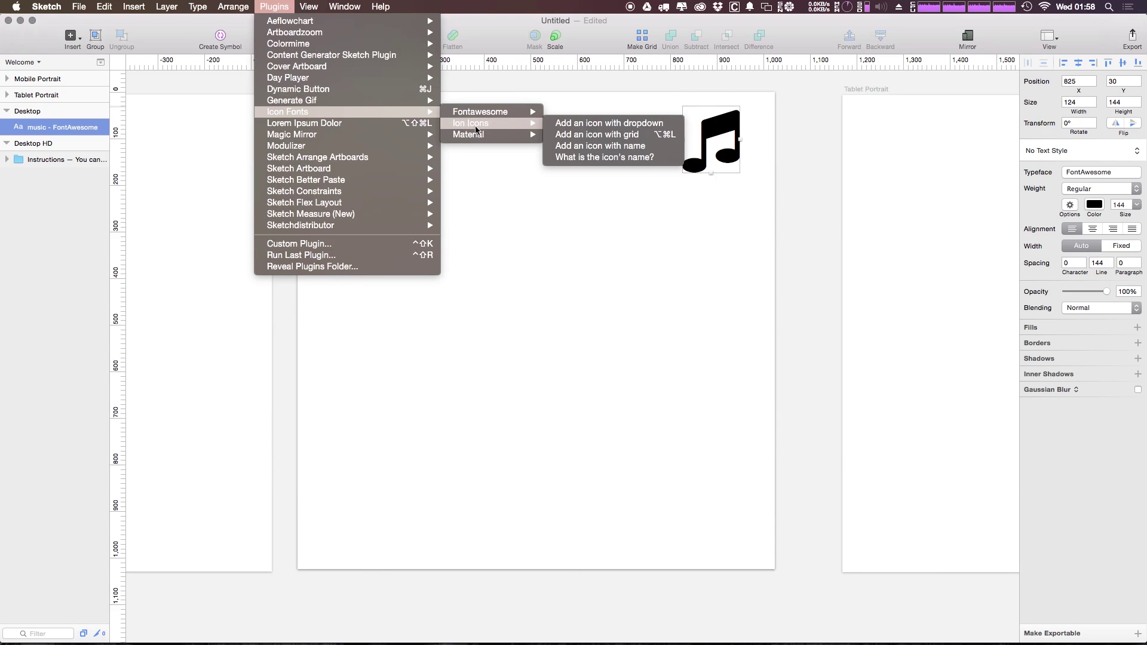
{"action": "mouse_move", "coordinate": [523, 136]}
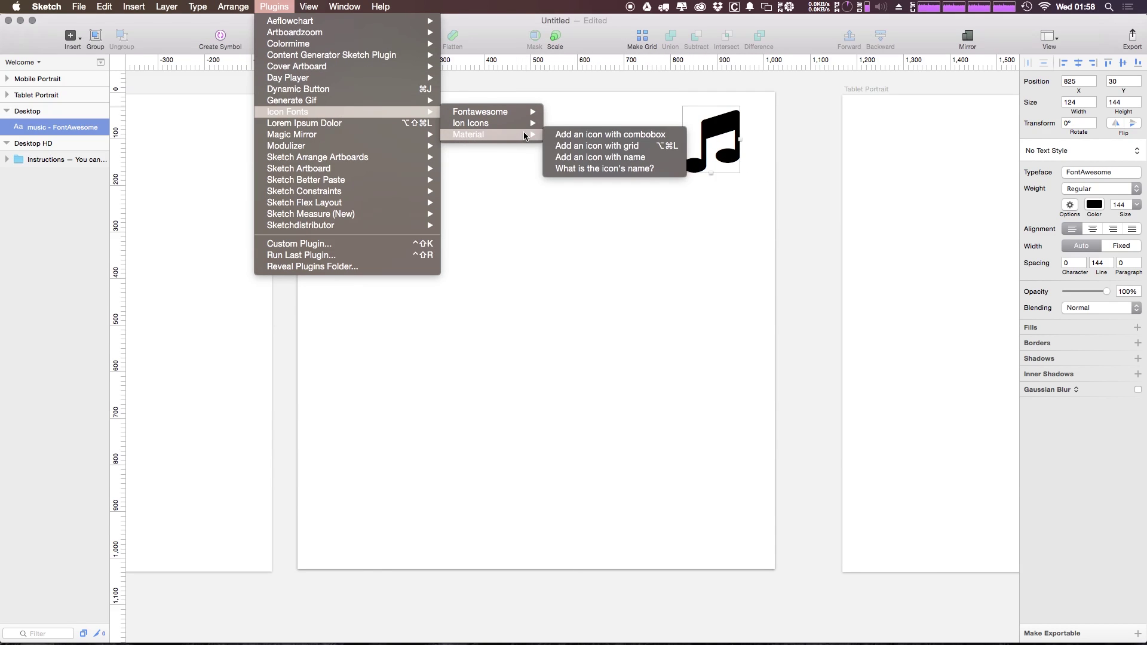
{"action": "mouse_move", "coordinate": [520, 113]}
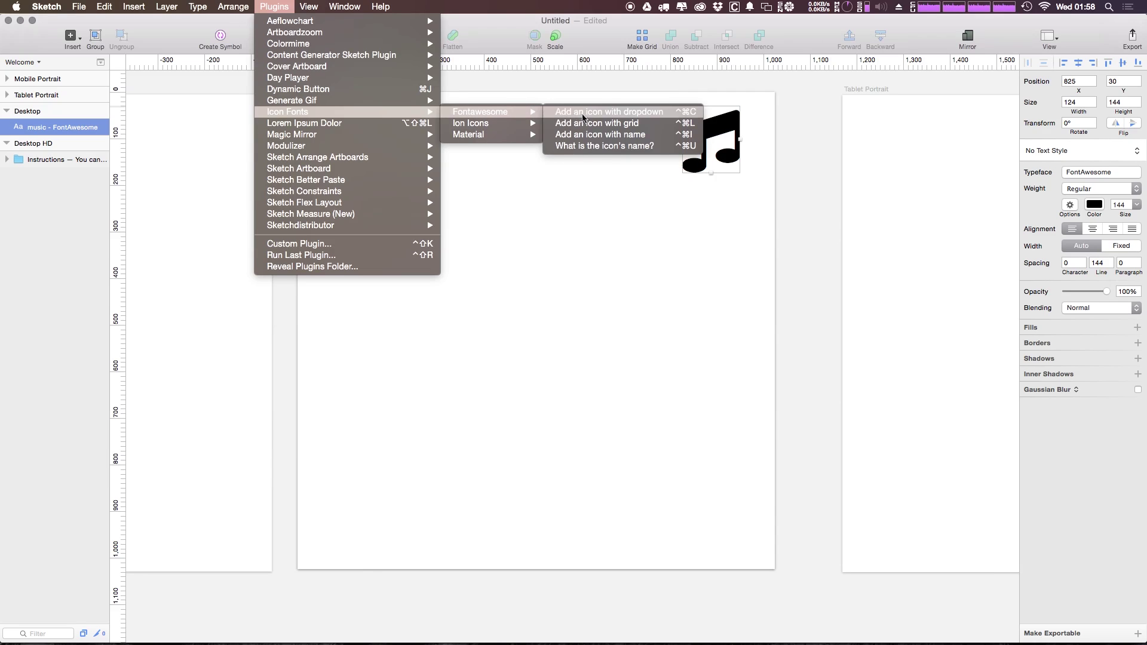
{"action": "left_click", "coordinate": [602, 147]}
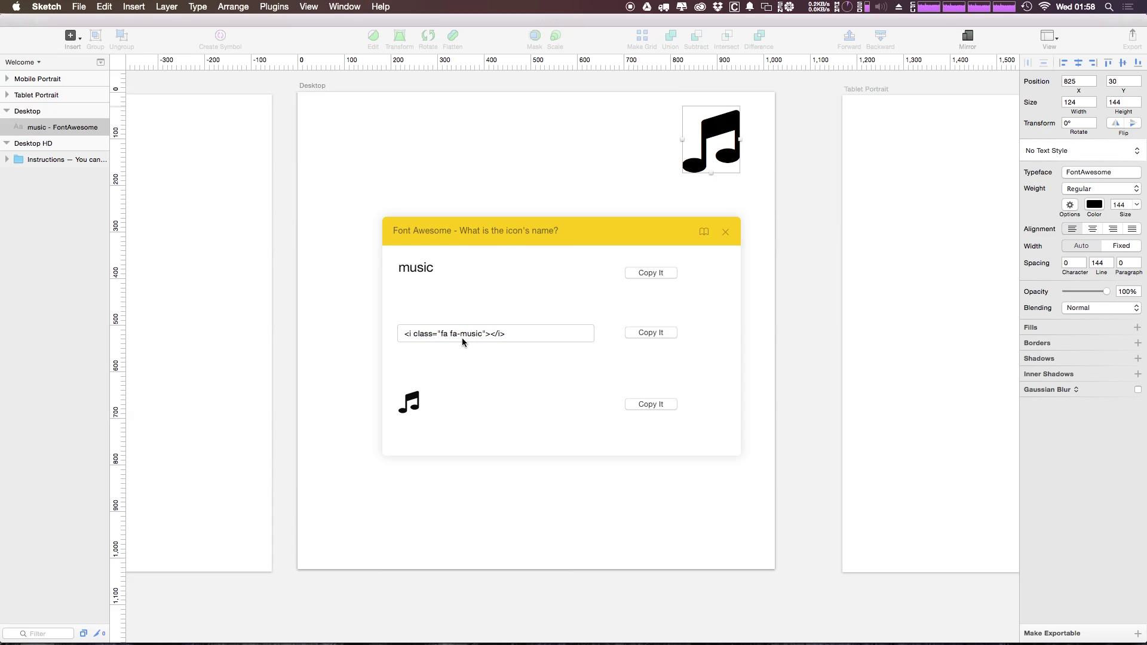
{"action": "left_click", "coordinate": [723, 232]}
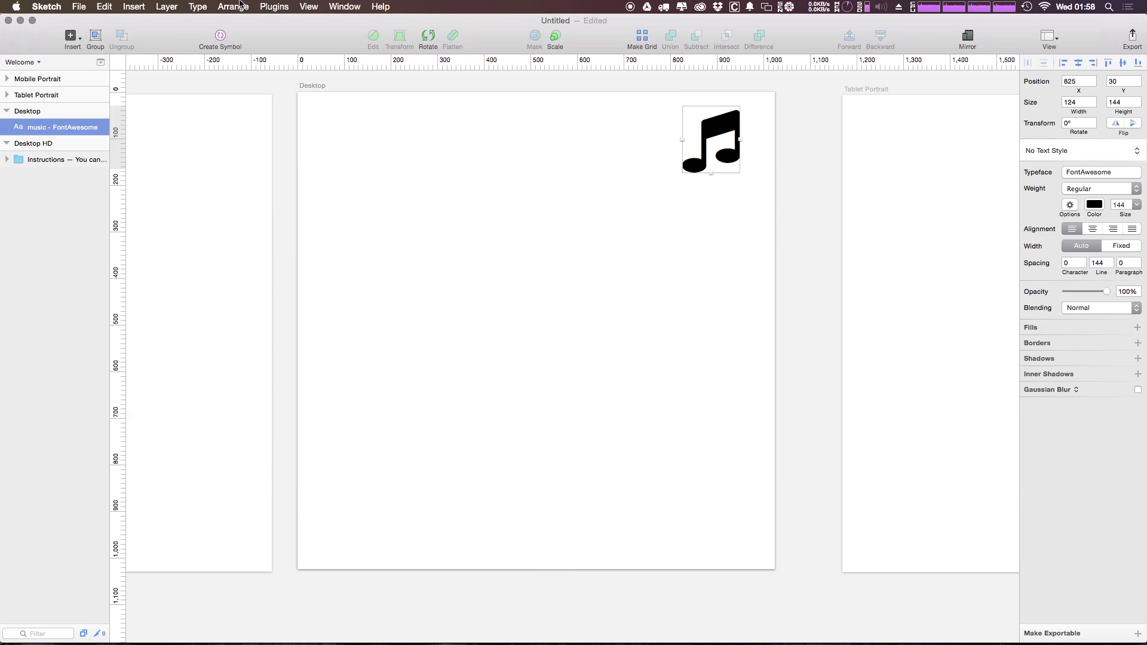
{"action": "left_click", "coordinate": [384, 244]}
Choose Plugins > Icon Fonts > Material > Add an icon with combobox.
{"action": "left_click", "coordinate": [295, 4]}
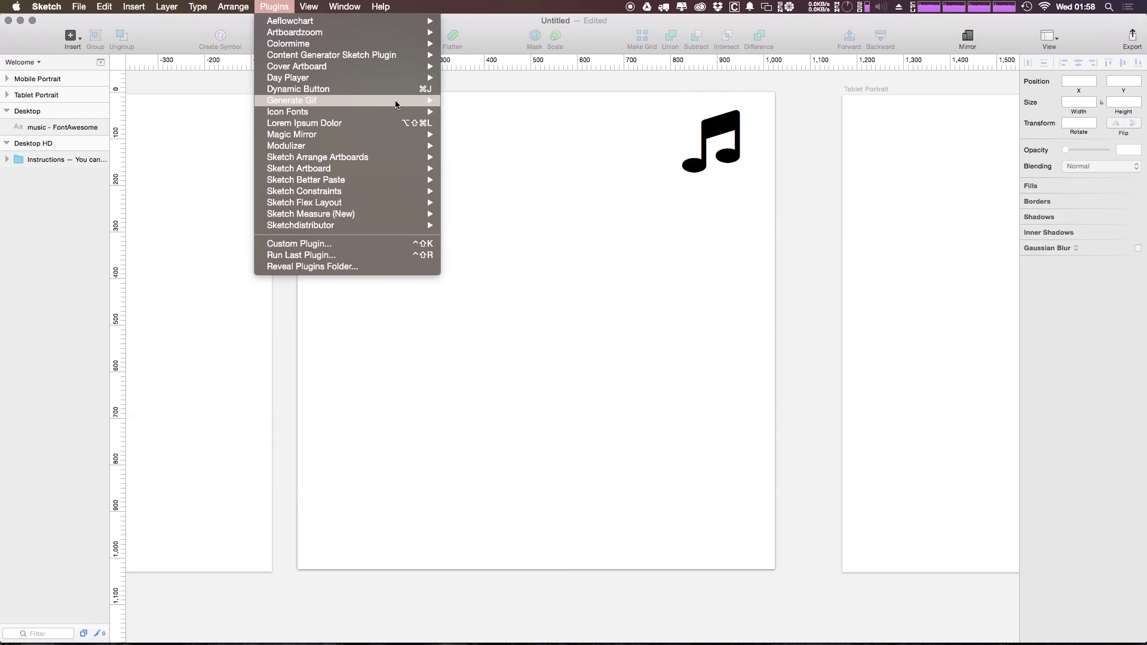
{"action": "mouse_move", "coordinate": [401, 117]}
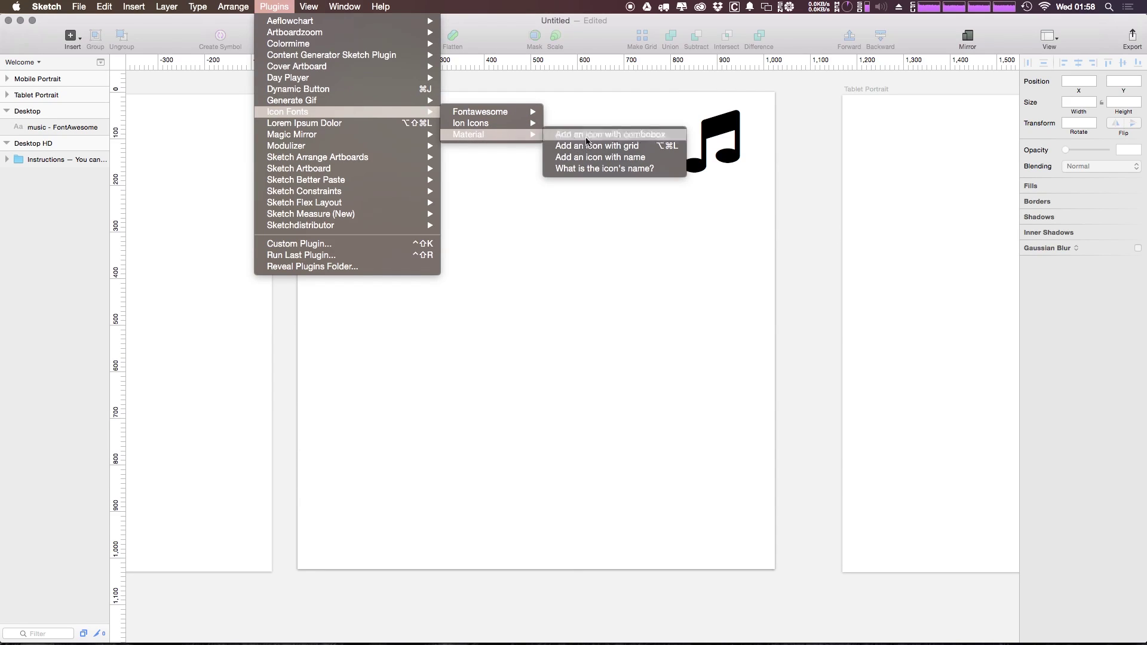
{"action": "left_click", "coordinate": [577, 137]}
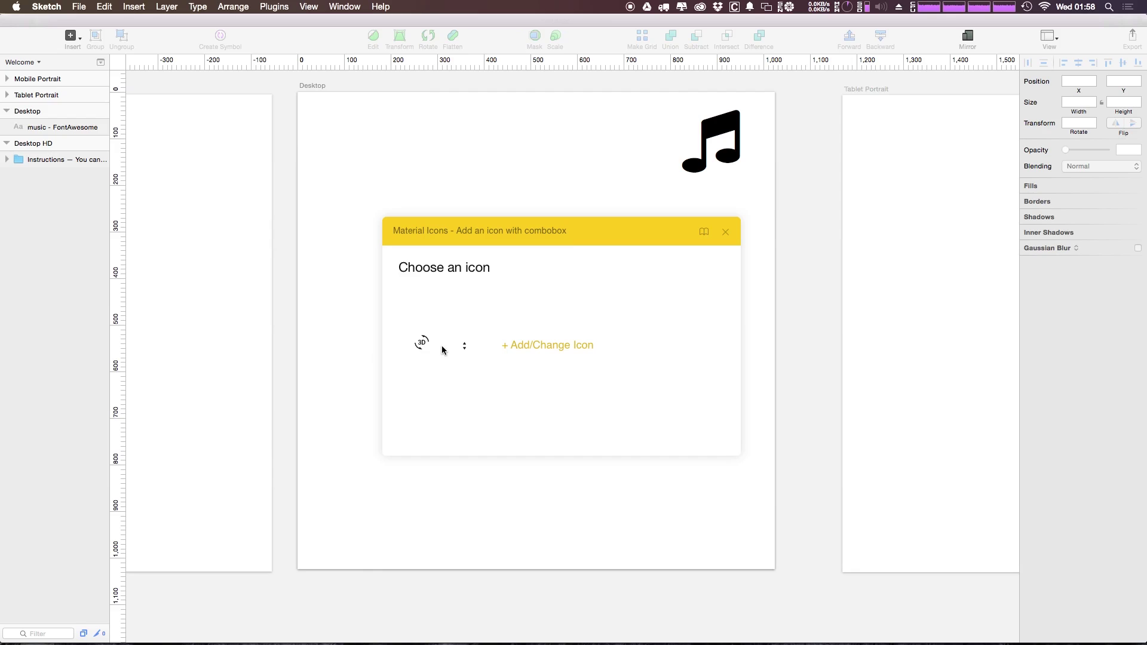
Select the archive icon from the Material list and add it as a layer.
{"action": "left_click", "coordinate": [465, 346]}
{"action": "scroll", "coordinate": [457, 436], "scroll_direction": "down", "scroll_amount": 10}
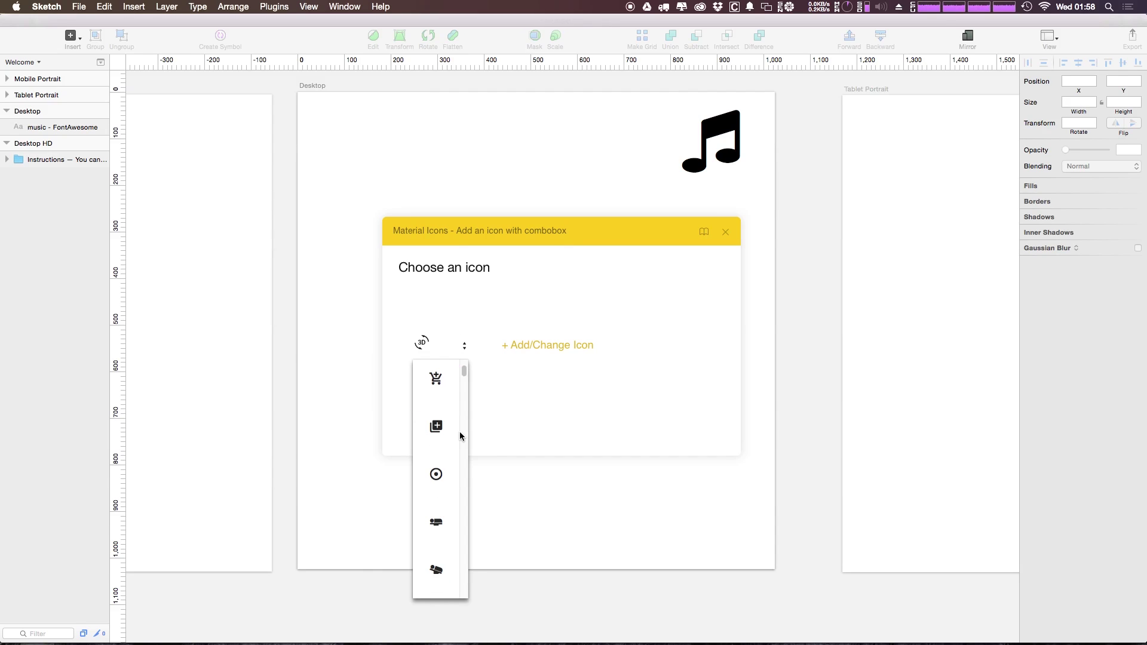
{"action": "scroll", "coordinate": [456, 432], "scroll_direction": "down", "scroll_amount": 15}
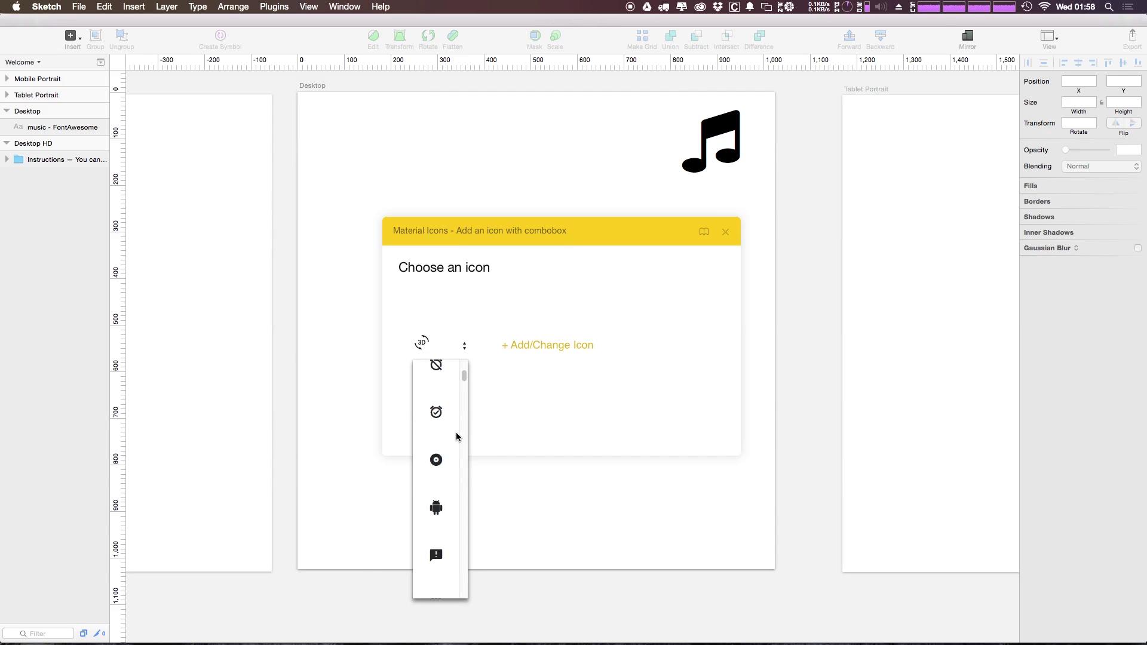
{"action": "left_click", "coordinate": [448, 420]}
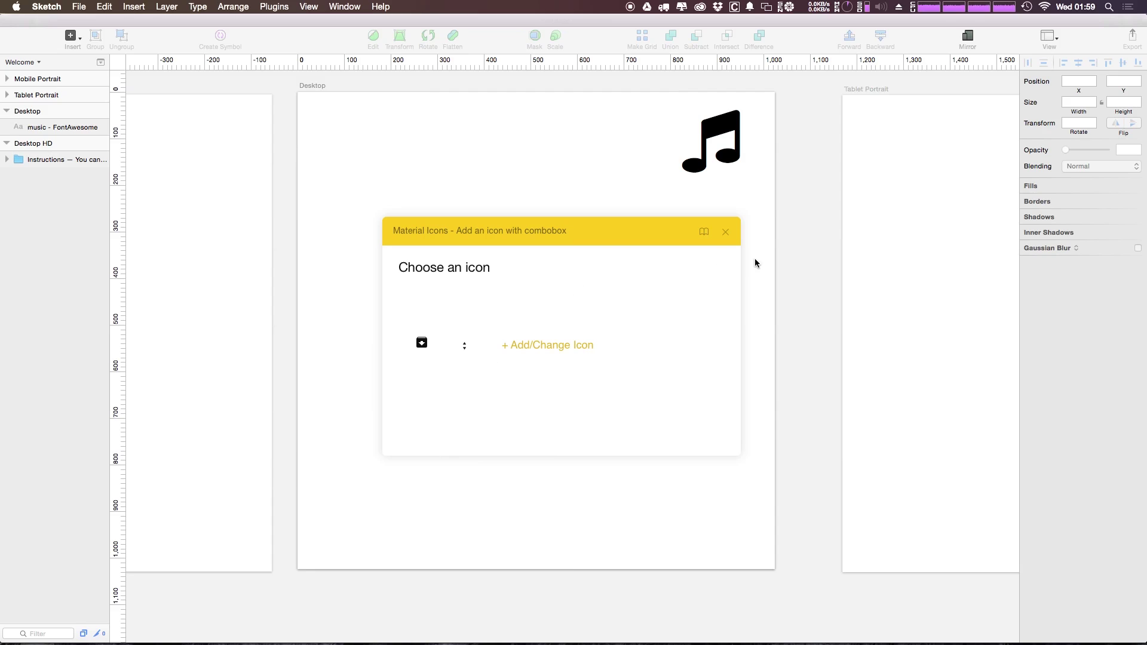
{"action": "left_click", "coordinate": [506, 344]}
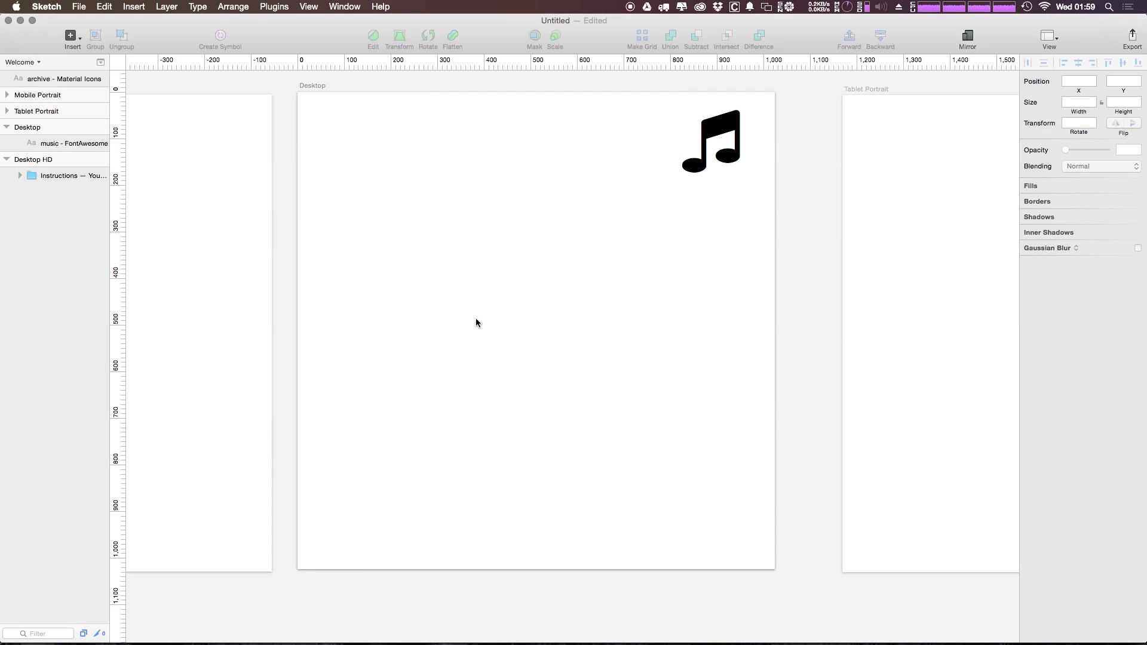
Move the archive layer into the Desktop artboard with font size 40 and Y 0.
{"action": "left_click_drag", "start_coordinate": [87, 80], "coordinate": [64, 124]}
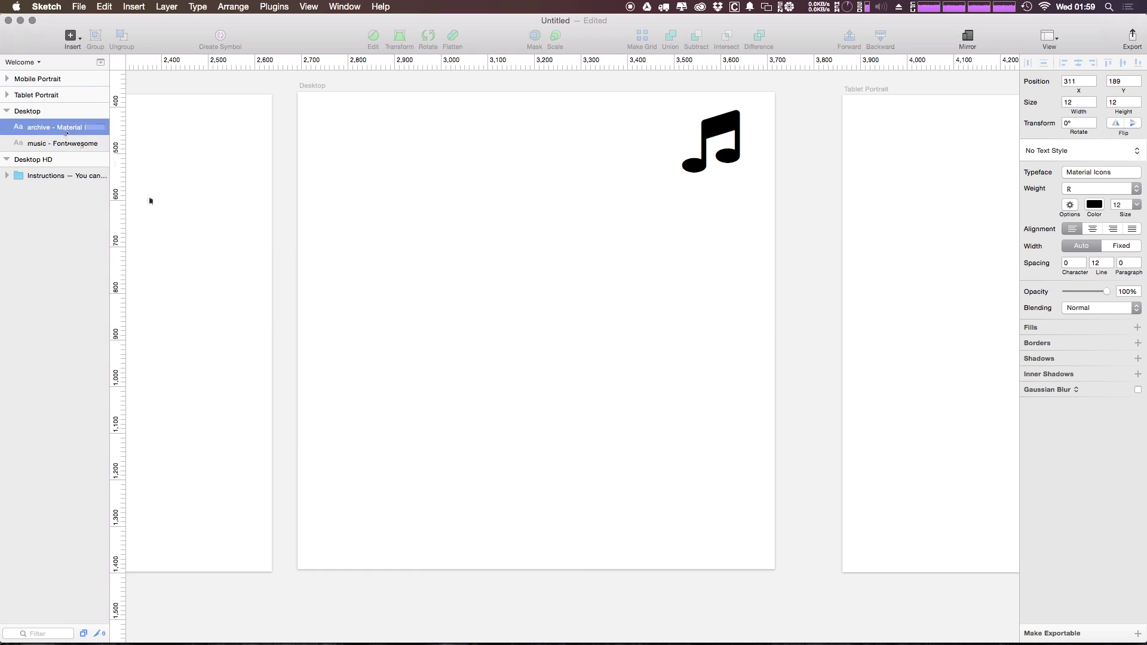
{"action": "left_click", "coordinate": [1119, 205]}
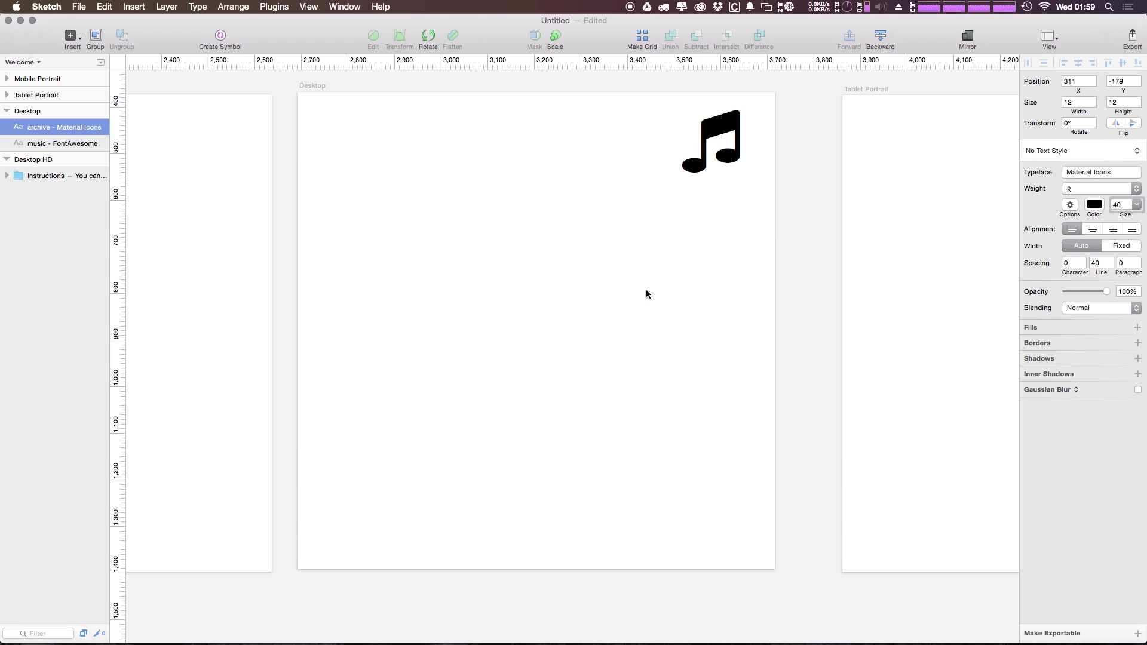
{"action": "left_click", "coordinate": [1112, 81]}
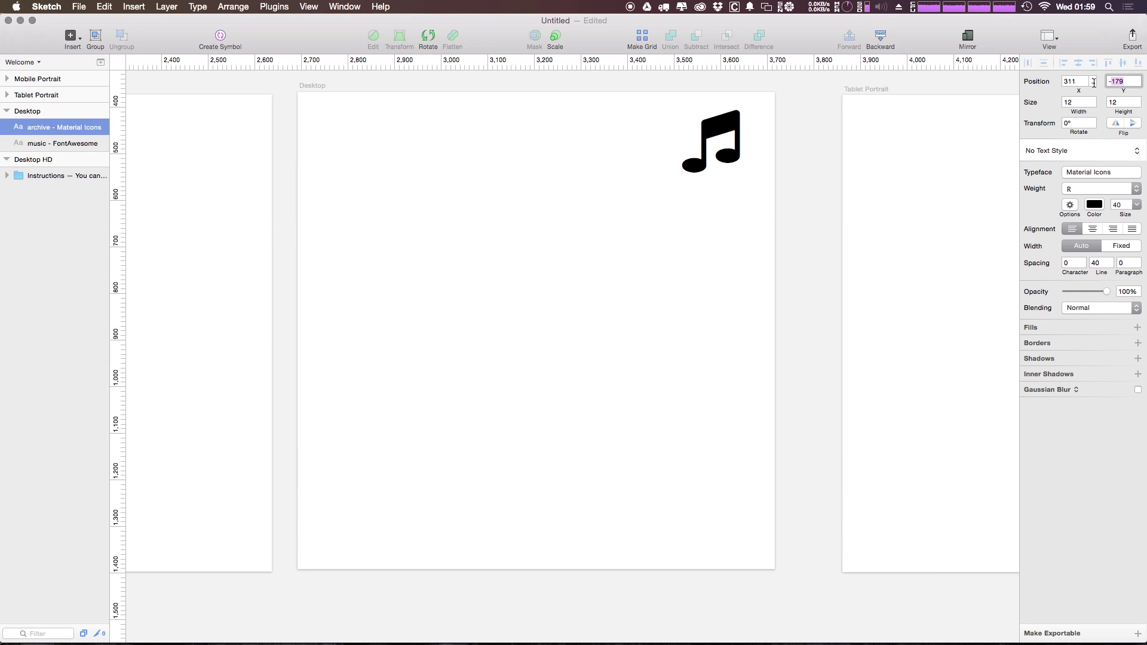
{"action": "type", "text": "0"}
{"action": "key", "text": "Return"}
Drag the archive icon up beside the music note, to position 555, 100.
{"action": "left_click_drag", "start_coordinate": [452, 102], "coordinate": [545, 241]}
{"action": "left_click", "coordinate": [578, 274]}
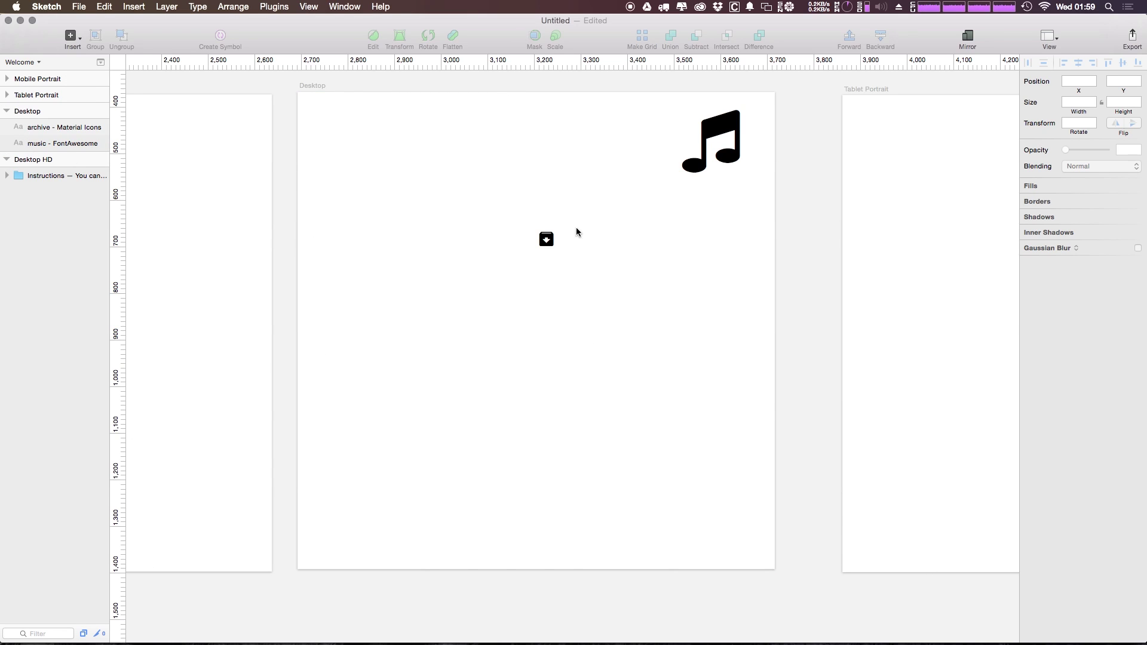
{"action": "left_click_drag", "start_coordinate": [550, 246], "coordinate": [569, 153]}
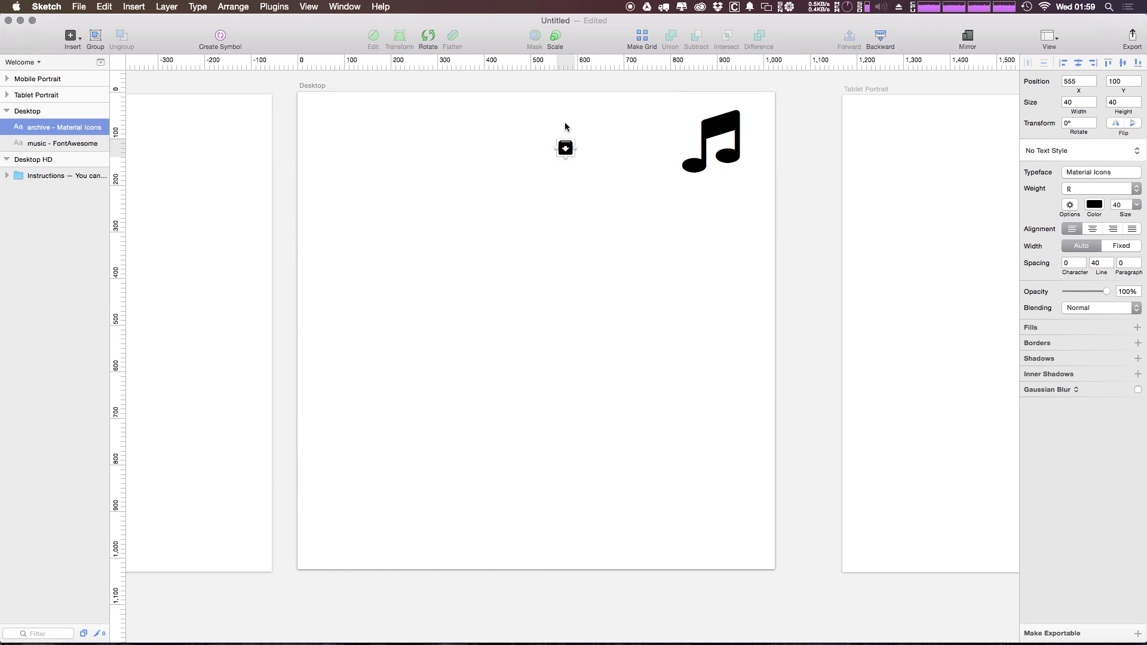
{"action": "left_click", "coordinate": [704, 378]}
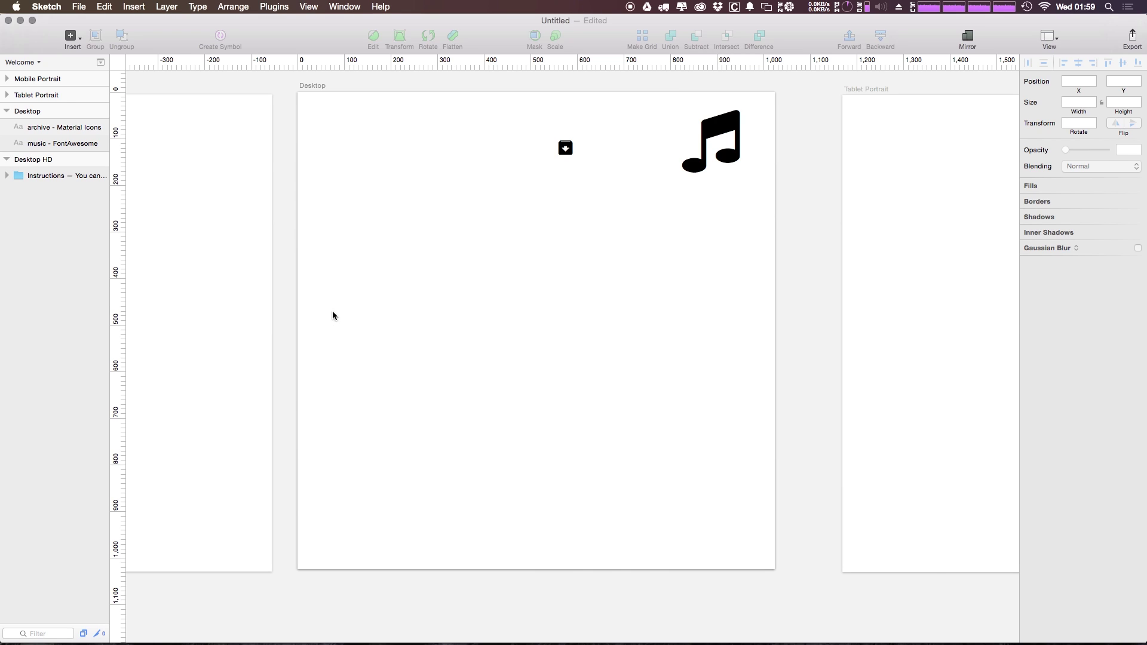
{"action": "left_click", "coordinate": [273, 7]}
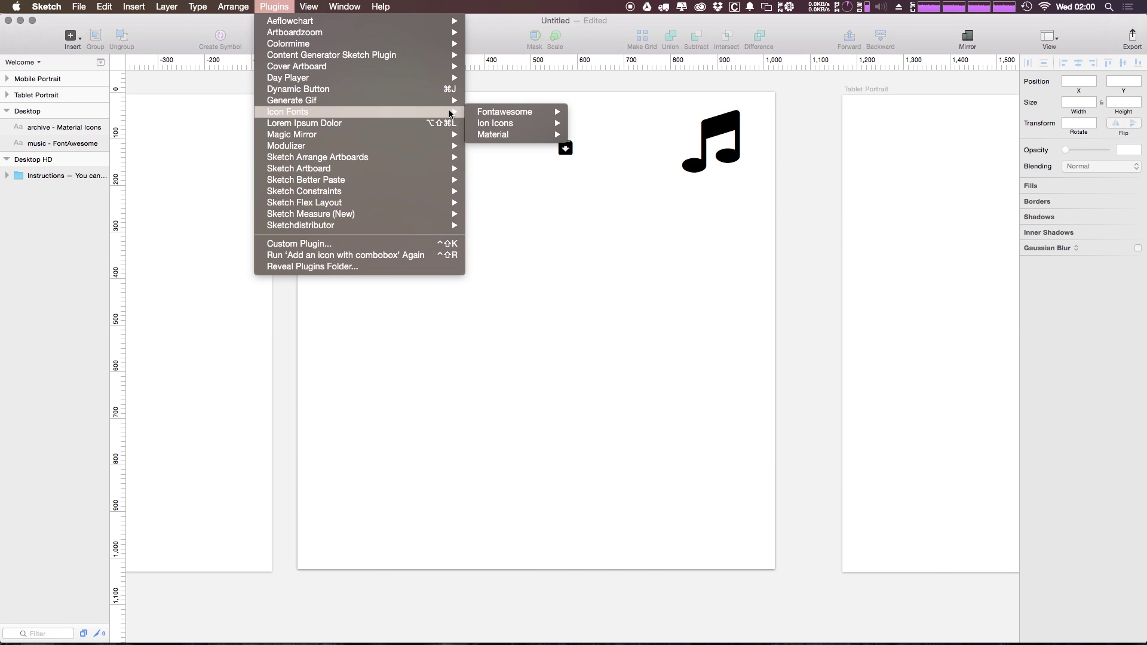
{"action": "left_click", "coordinate": [668, 209]}
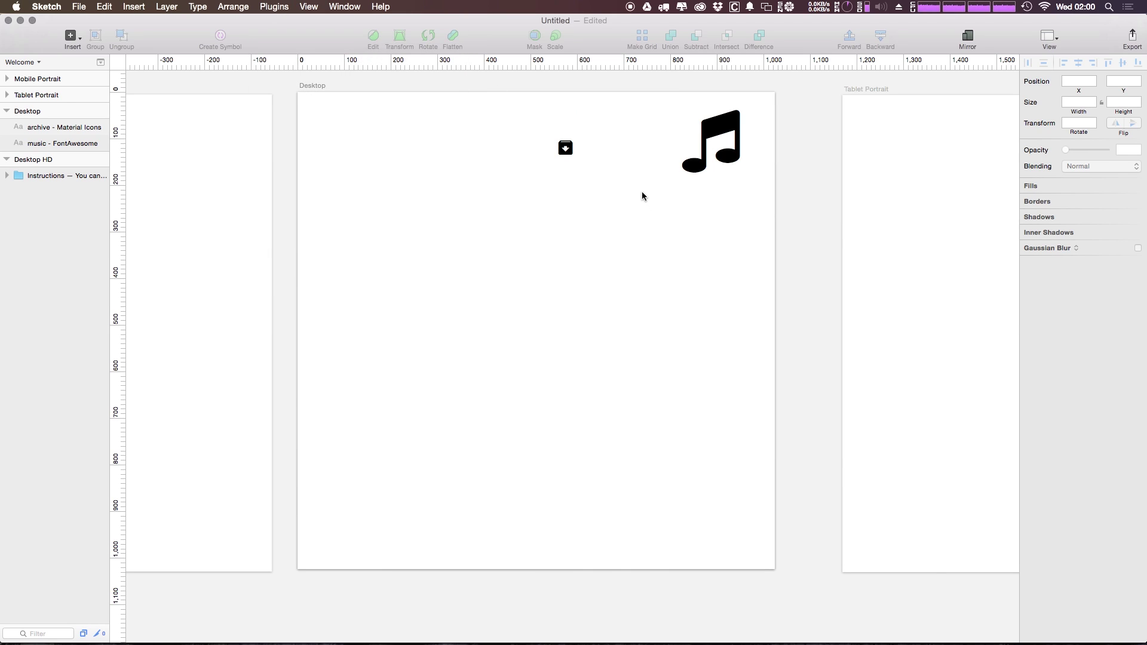